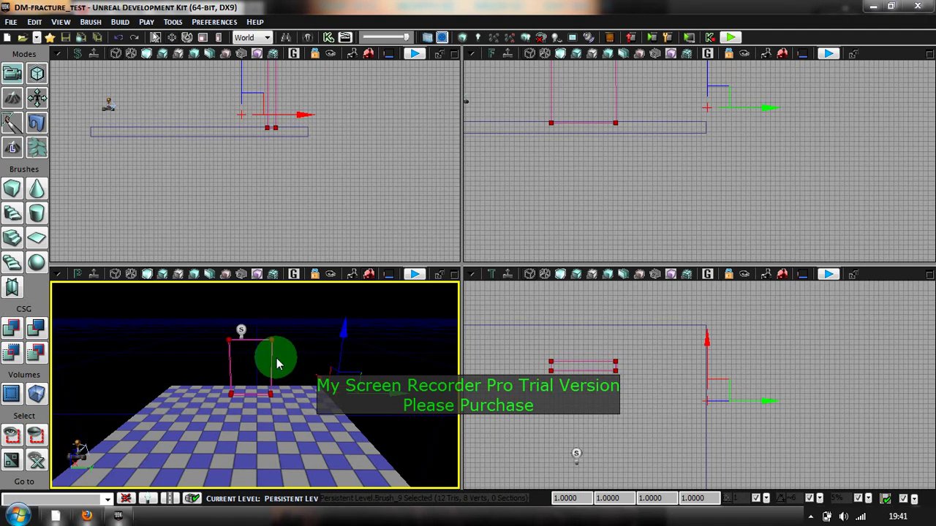
Build the brush as a solid box wall on the floor, move the builder brush off, and select the wall
{"action": "left_click", "coordinate": [16, 331]}
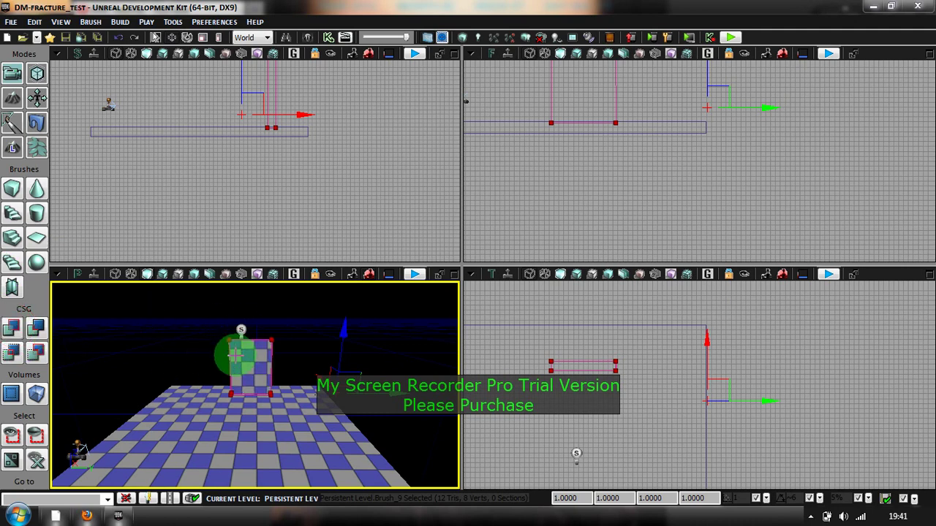
{"action": "left_click_drag", "start_coordinate": [395, 380], "coordinate": [159, 378]}
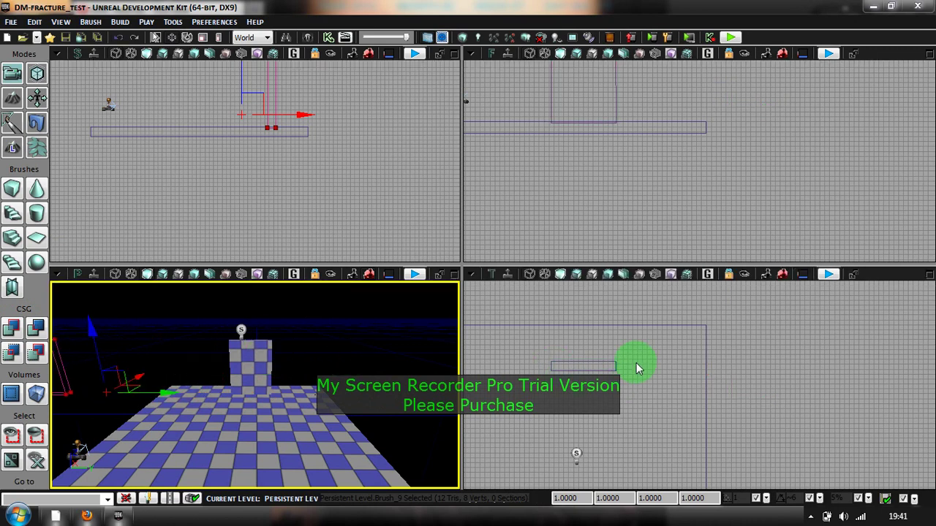
{"action": "left_click", "coordinate": [612, 364]}
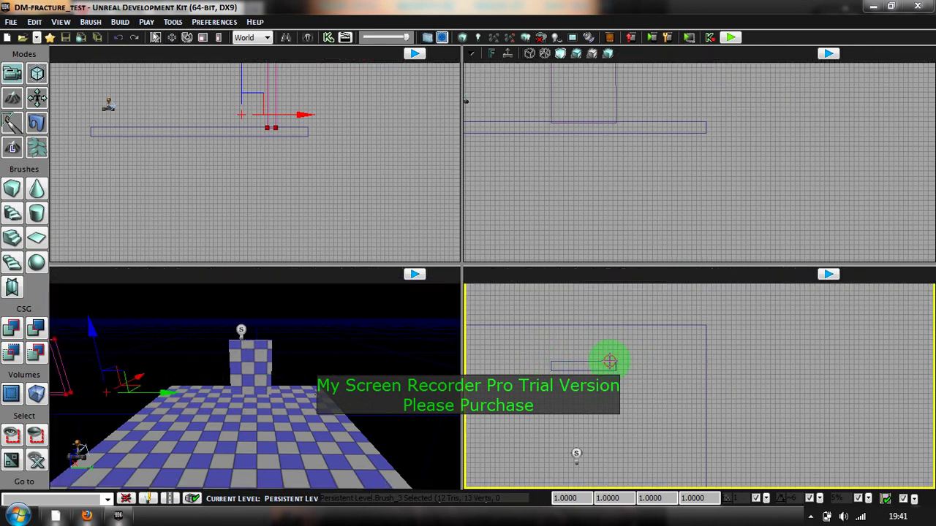
Convert the wall brush to static mesh MyMesh in package MyPackage, group Mesh
{"action": "right_click", "coordinate": [611, 363]}
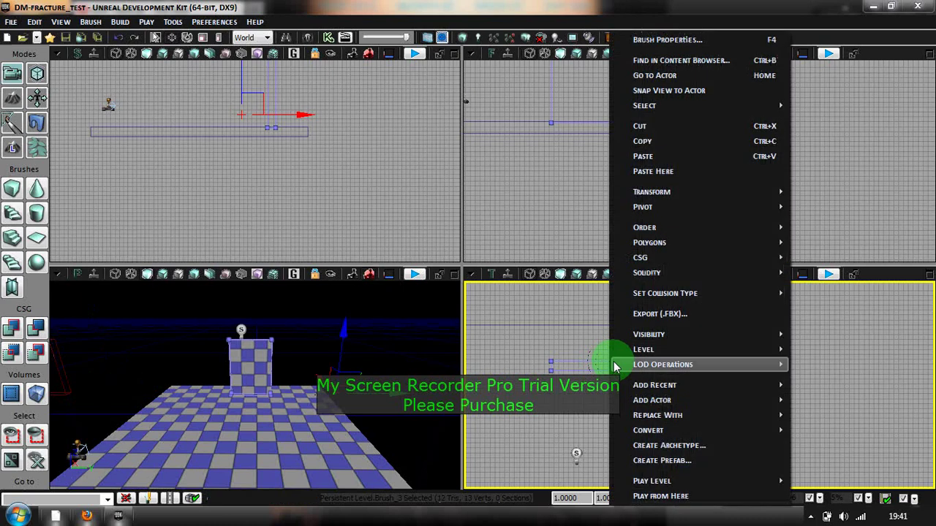
{"action": "mouse_move", "coordinate": [671, 436]}
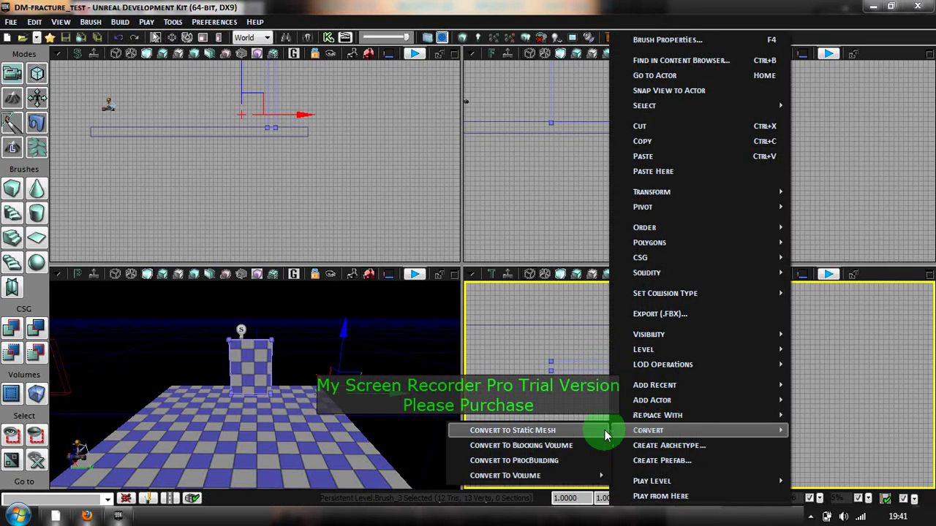
{"action": "left_click", "coordinate": [512, 431]}
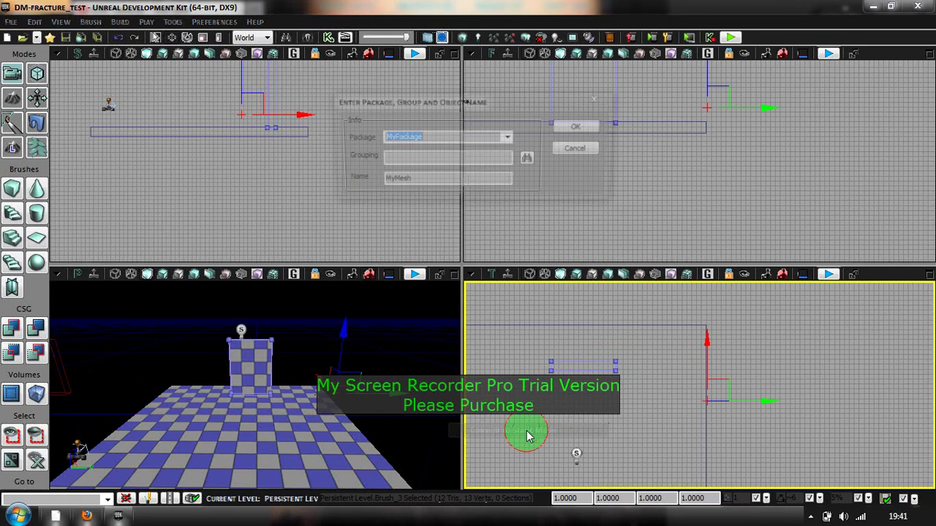
{"action": "left_click", "coordinate": [423, 158]}
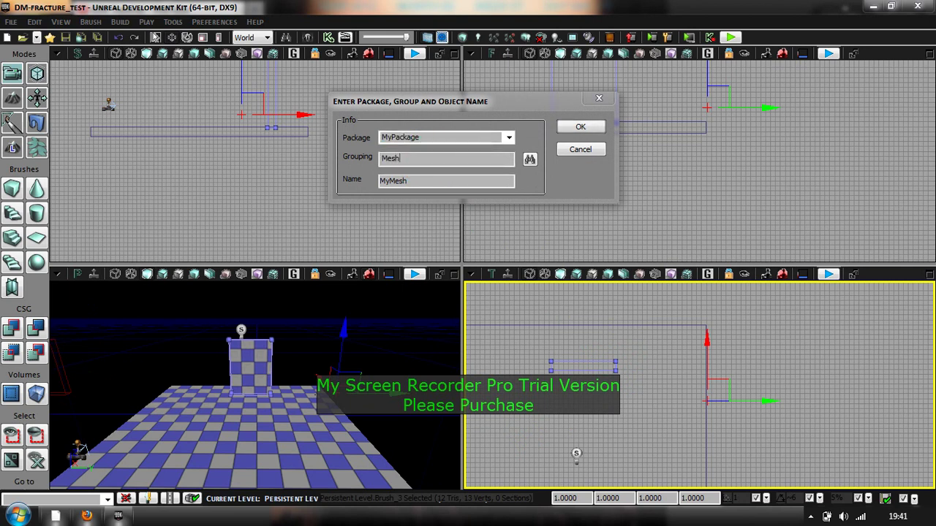
{"action": "left_click", "coordinate": [580, 128]}
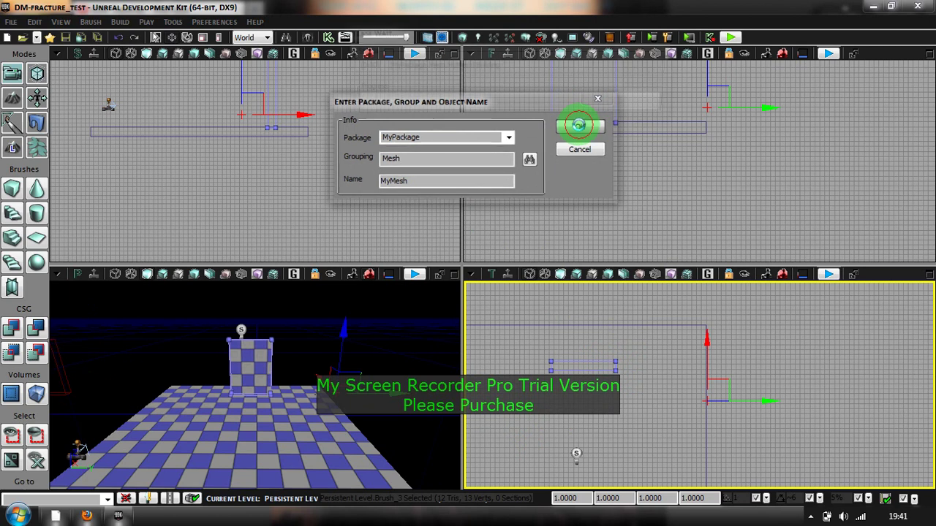
{"action": "left_click", "coordinate": [518, 144]}
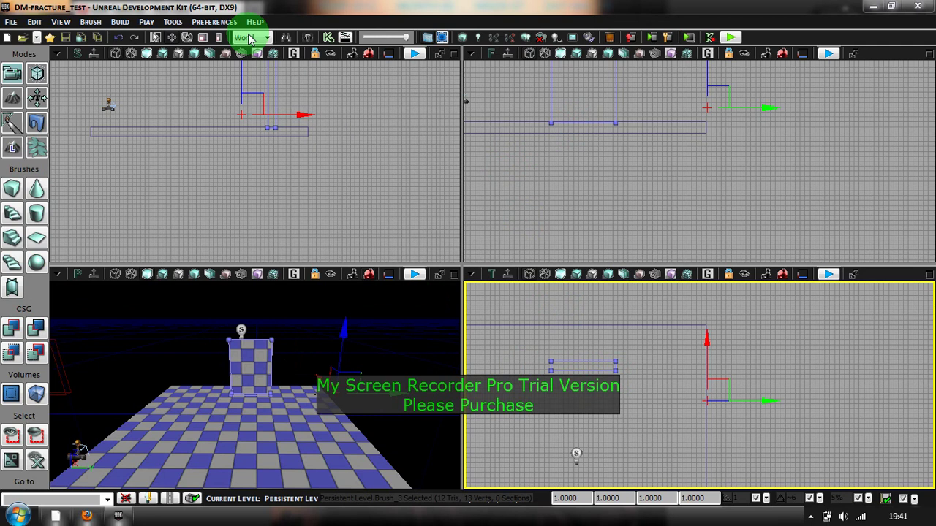
Open the Content Browser on MyPackage to reveal the MyMesh static mesh
{"action": "left_click", "coordinate": [306, 37]}
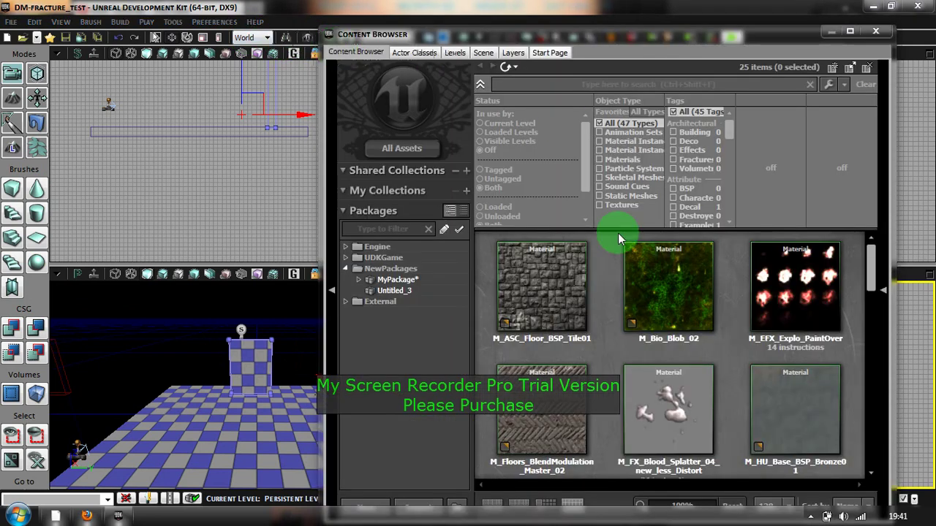
{"action": "left_click", "coordinate": [388, 280]}
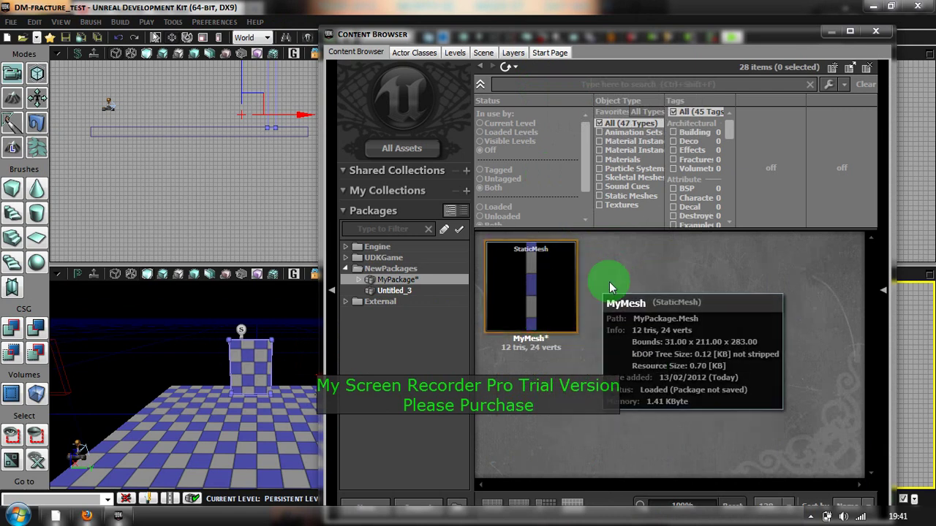
{"action": "mouse_move", "coordinate": [532, 294]}
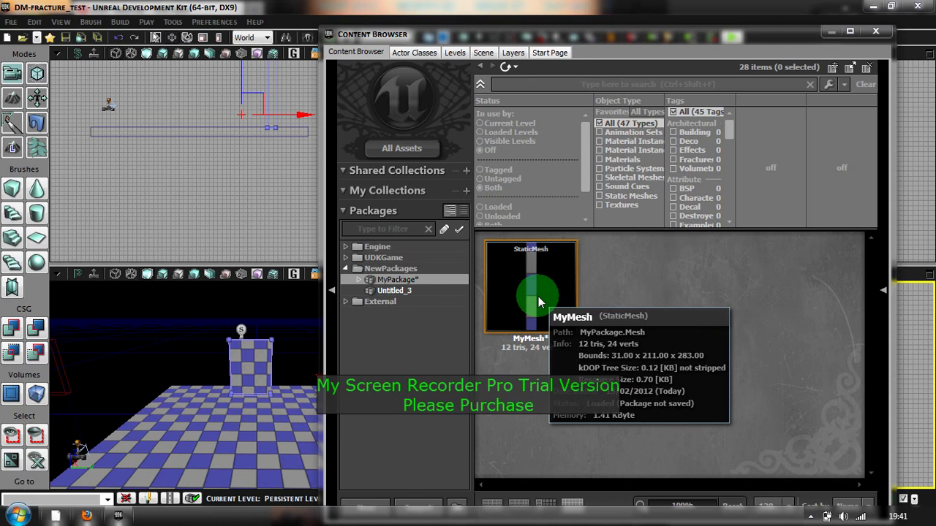
Open MyMesh in the mesh editor, add 6DOP simplified collision, and launch the Fracture Tool
{"action": "left_click", "coordinate": [538, 301]}
{"action": "double_click", "coordinate": [538, 300]}
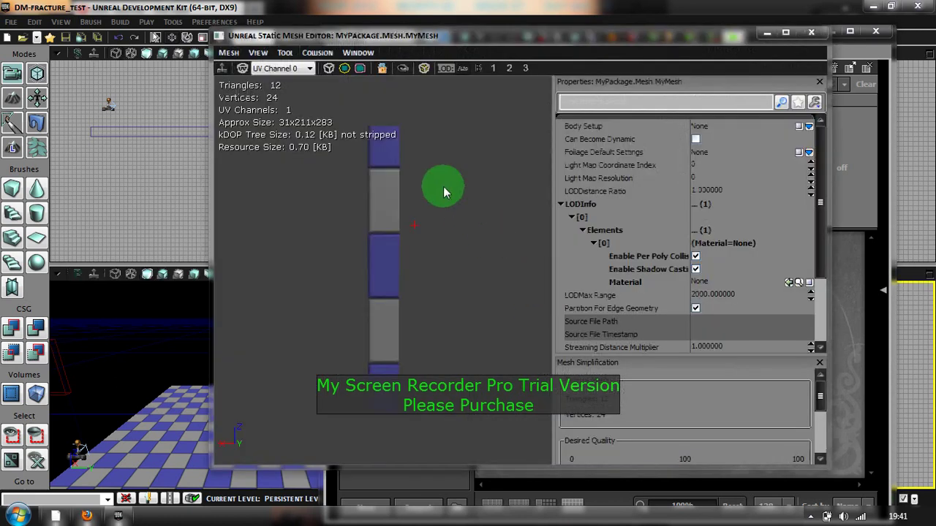
{"action": "mouse_move", "coordinate": [462, 224]}
{"action": "left_mouse_down"}
{"action": "mouse_move", "coordinate": [505, 224]}
{"action": "mouse_move", "coordinate": [468, 228]}
{"action": "left_mouse_up"}
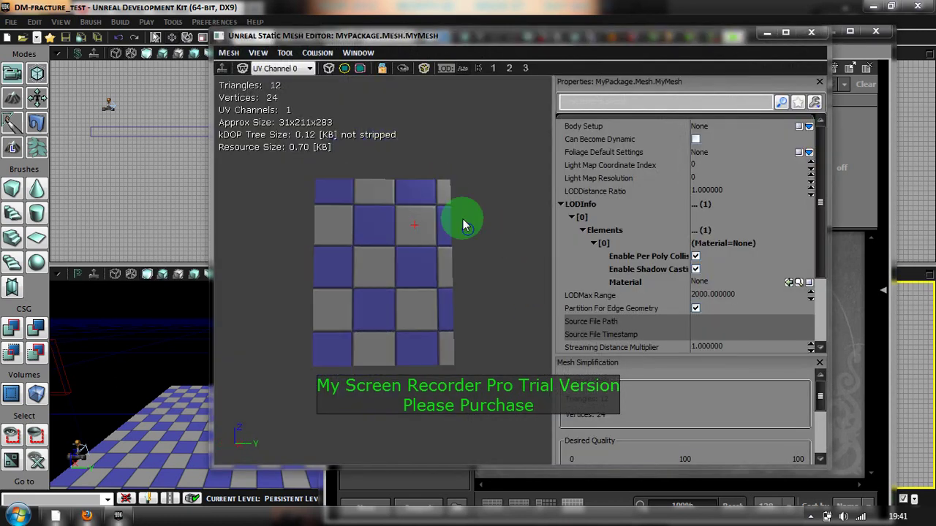
{"action": "left_click", "coordinate": [327, 57]}
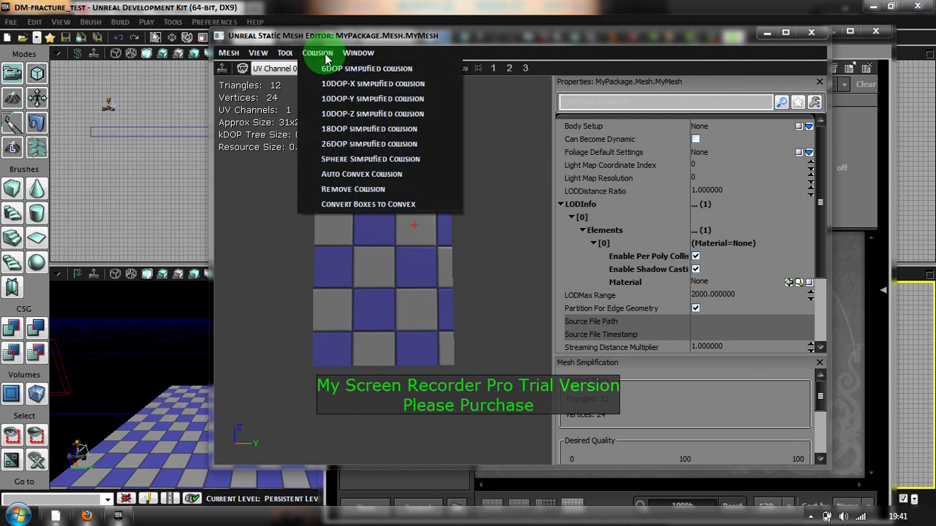
{"action": "left_click", "coordinate": [415, 70]}
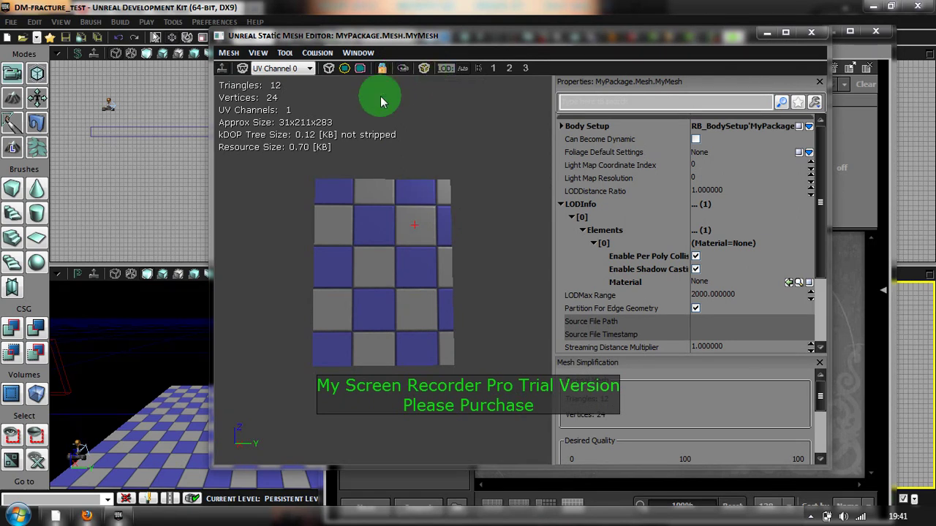
{"action": "left_click", "coordinate": [284, 53]}
{"action": "left_click", "coordinate": [325, 89]}
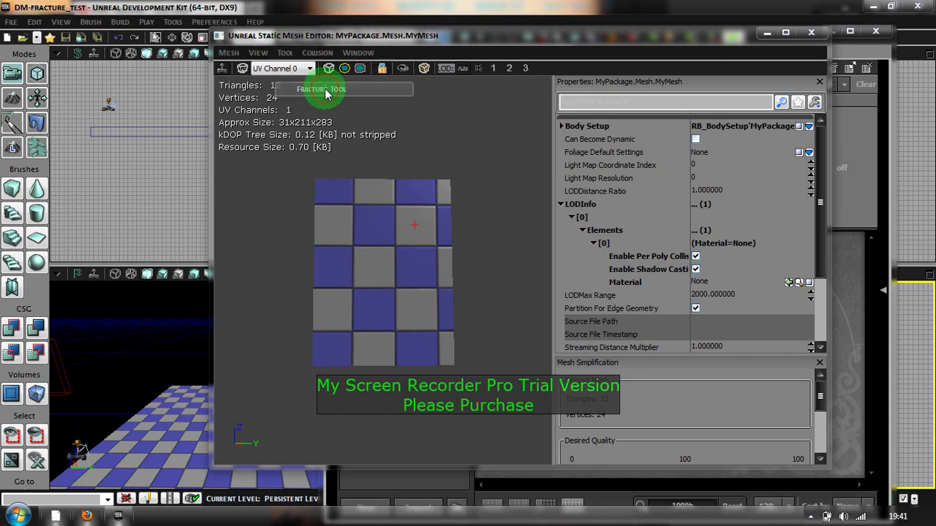
Set the Fracture Tool's Num Chunks to 25 and generate the chunks
{"action": "left_click", "coordinate": [766, 75]}
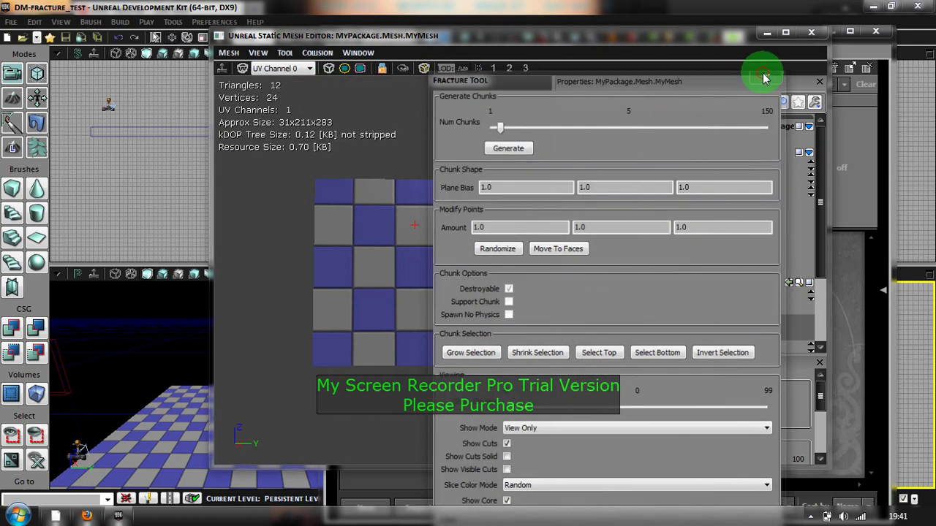
{"action": "left_click", "coordinate": [423, 68]}
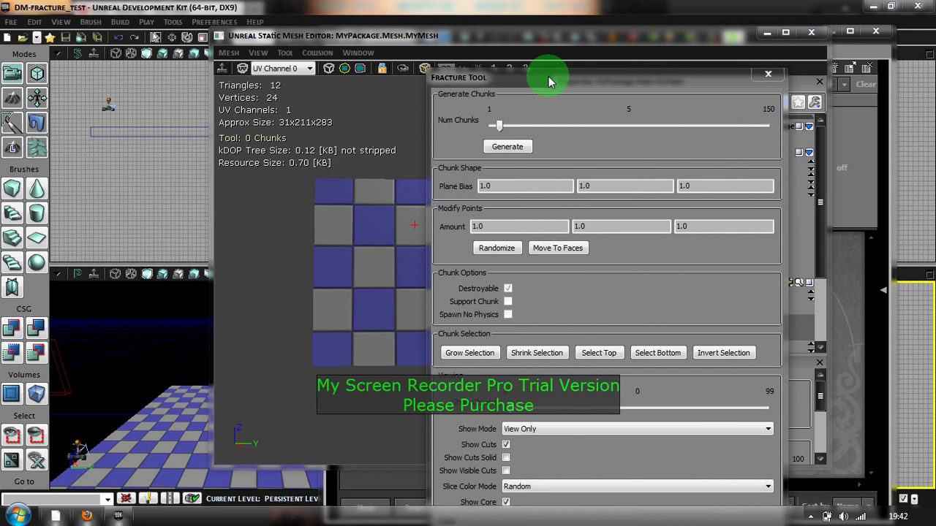
{"action": "left_click_drag", "start_coordinate": [568, 79], "coordinate": [664, 25]}
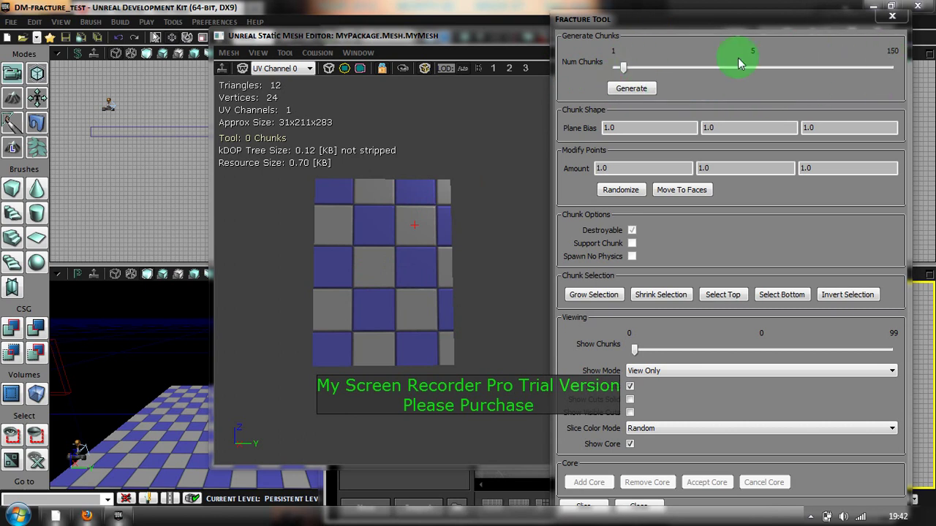
{"action": "left_click_drag", "start_coordinate": [625, 69], "coordinate": [661, 68]}
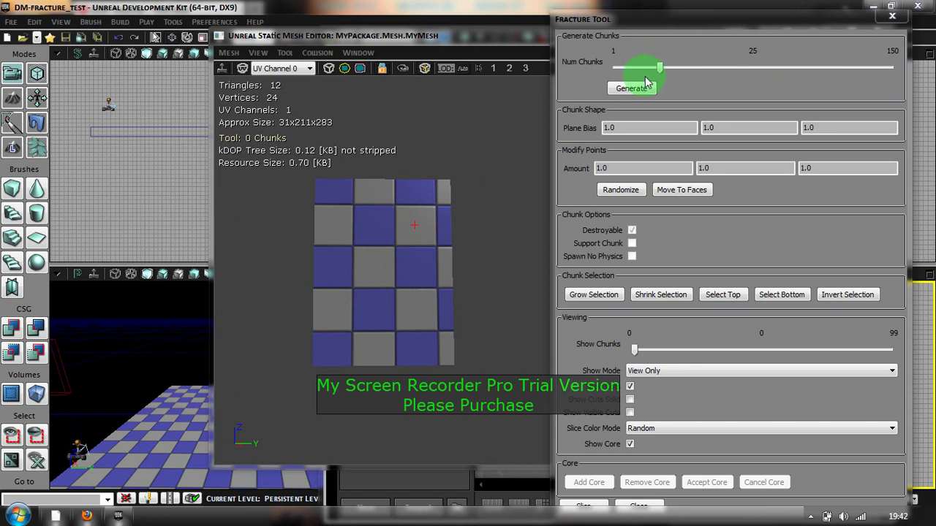
{"action": "left_click", "coordinate": [633, 89]}
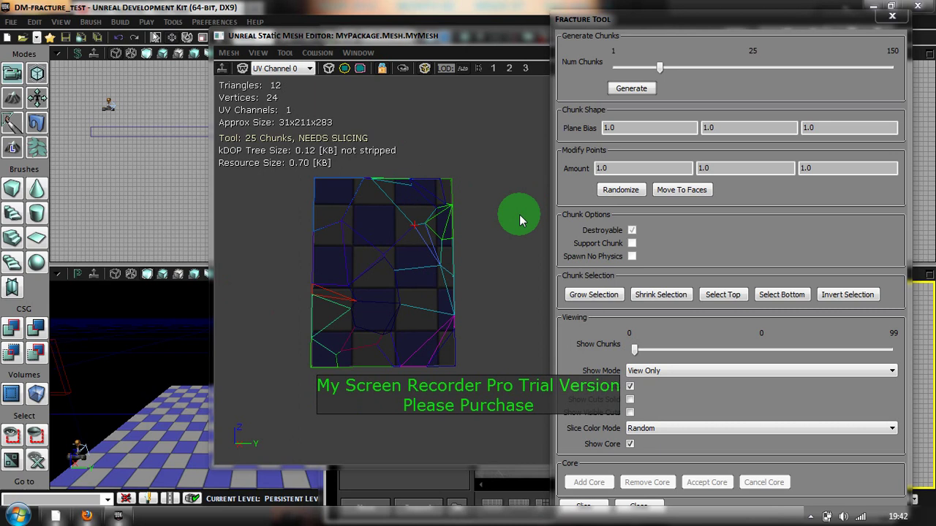
Select the bottom fracture chunks and make them support chunks
{"action": "left_click", "coordinate": [322, 364]}
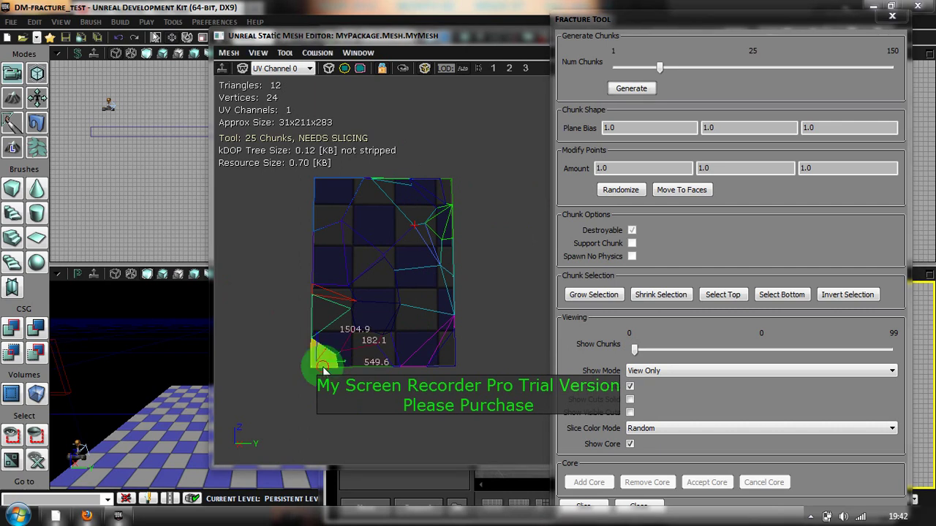
{"action": "left_click", "coordinate": [404, 361], "text": "ctrl"}
{"action": "left_click", "coordinate": [443, 354], "text": "ctrl"}
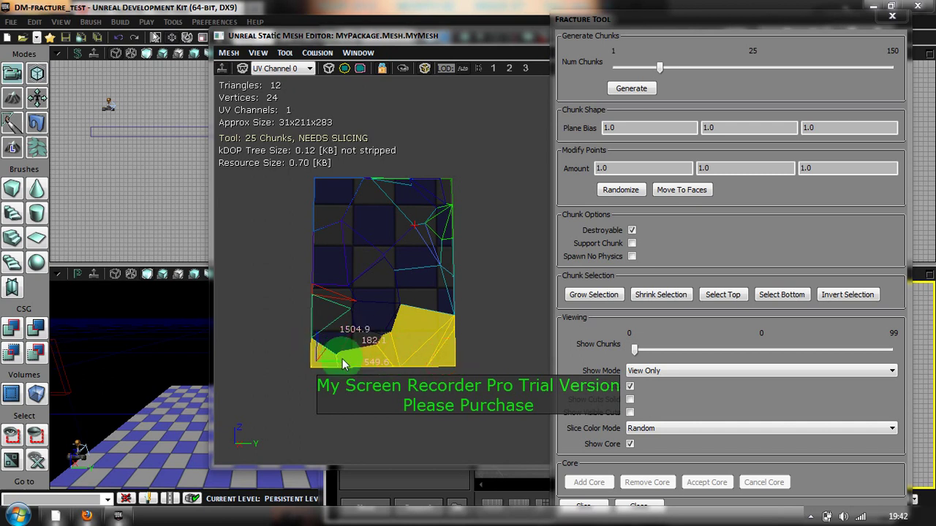
{"action": "left_click", "coordinate": [632, 246]}
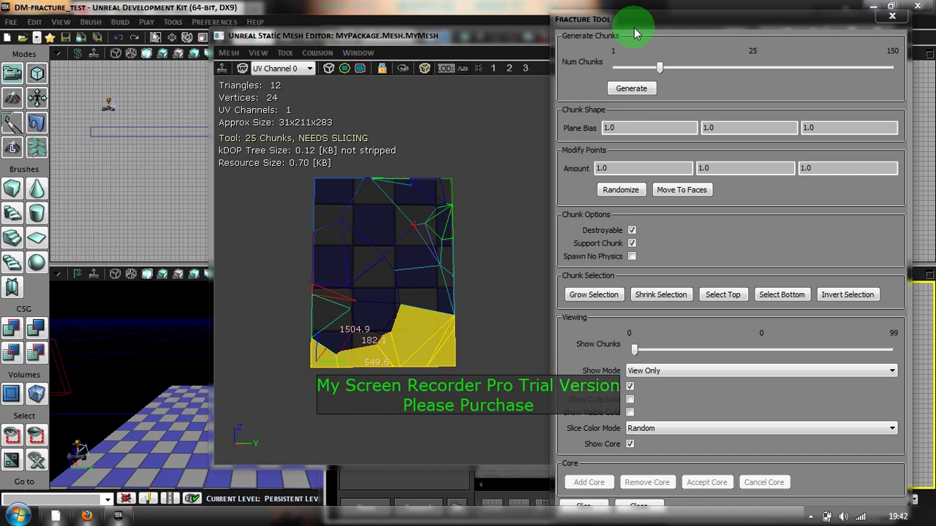
Slice the mesh and save it as MyMesh_FRACTURED in MyPackage.Mesh
{"action": "left_click_drag", "start_coordinate": [627, 17], "coordinate": [627, 8]}
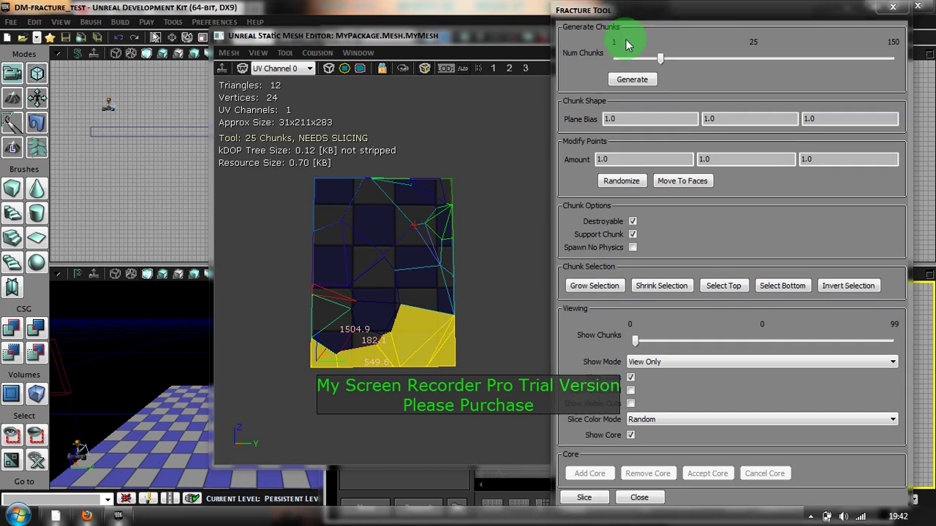
{"action": "left_click", "coordinate": [584, 498]}
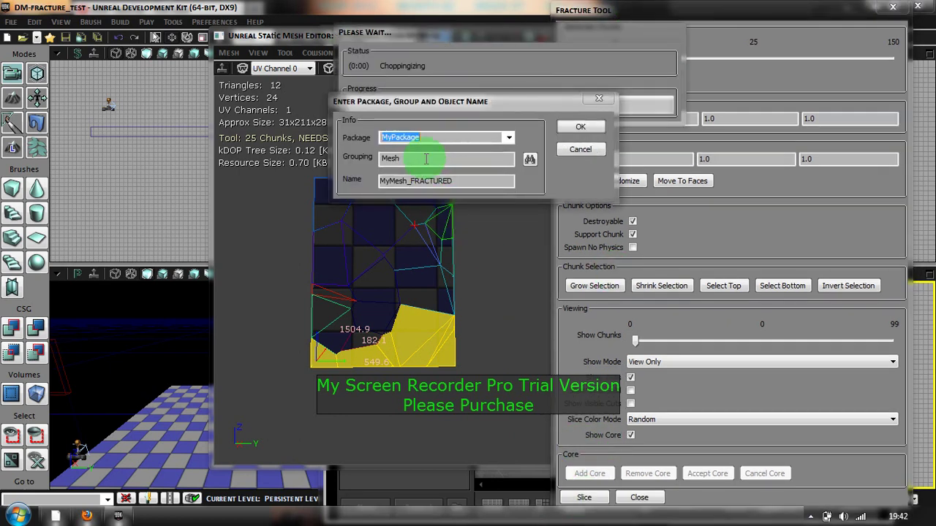
{"action": "left_click", "coordinate": [578, 127]}
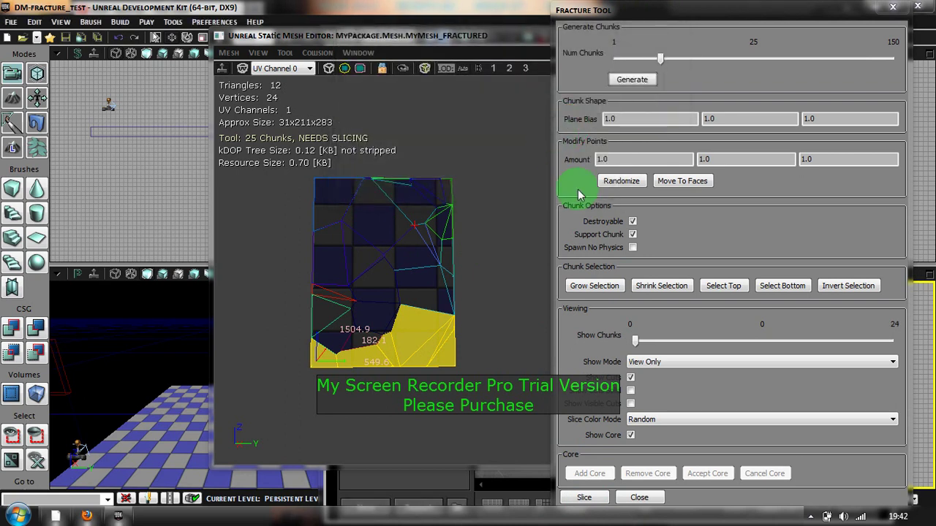
{"action": "left_click", "coordinate": [640, 497]}
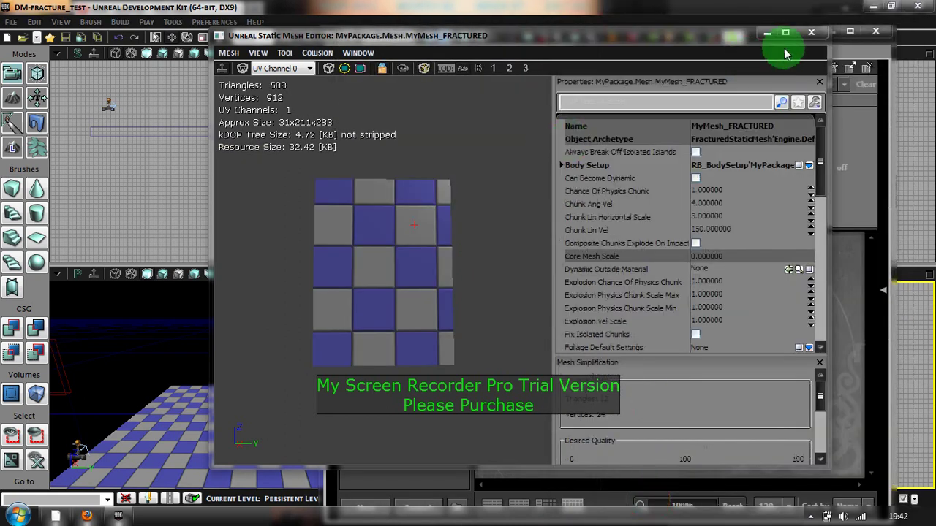
Close the mesh editor, preview MyMesh_FRACTURED front-on, and return to the Content Browser
{"action": "left_click_drag", "start_coordinate": [635, 35], "coordinate": [596, 57]}
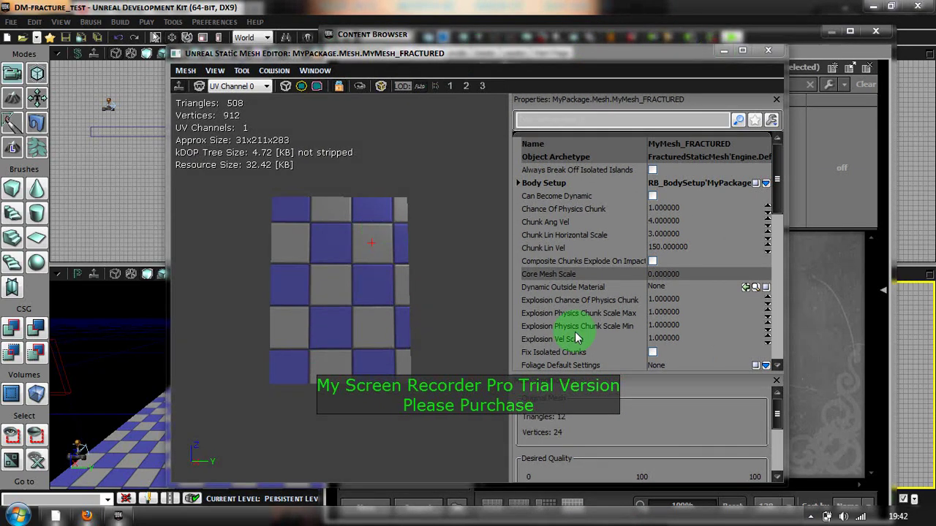
{"action": "left_click", "coordinate": [768, 49]}
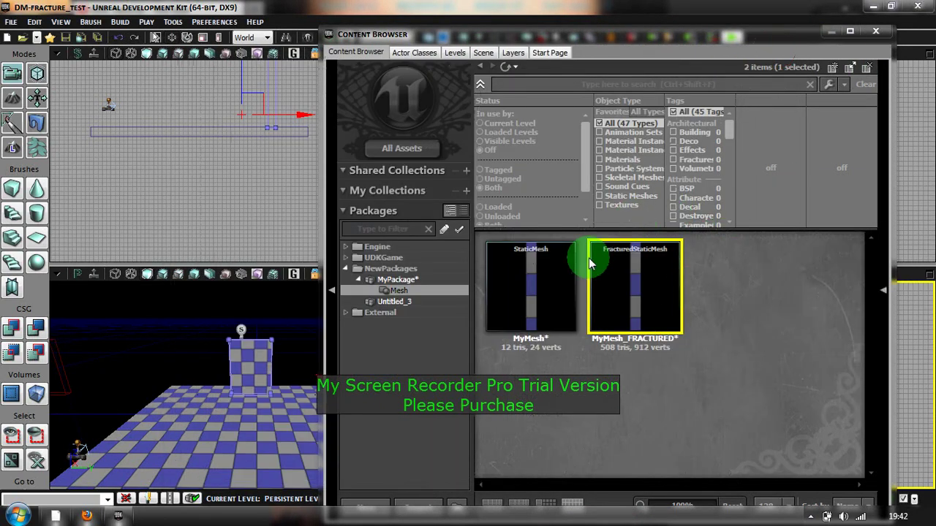
{"action": "left_click", "coordinate": [649, 285]}
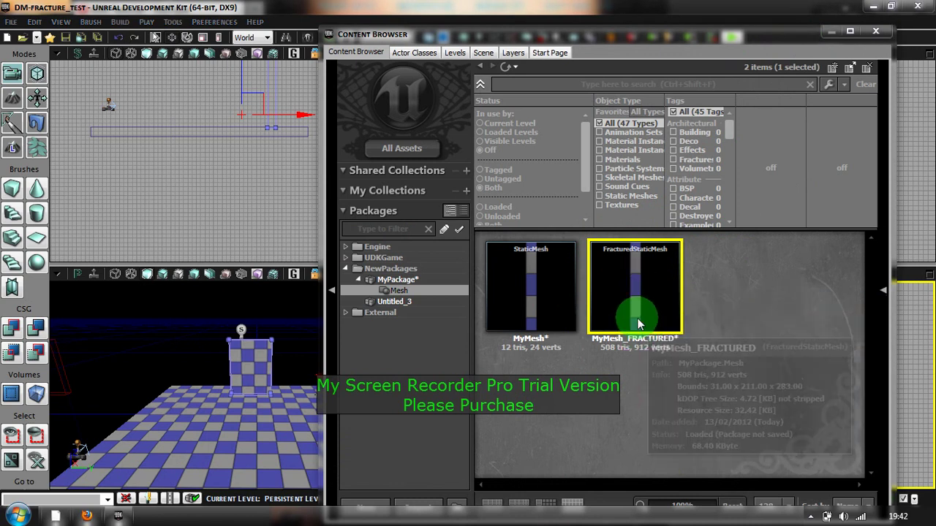
{"action": "double_click", "coordinate": [636, 320]}
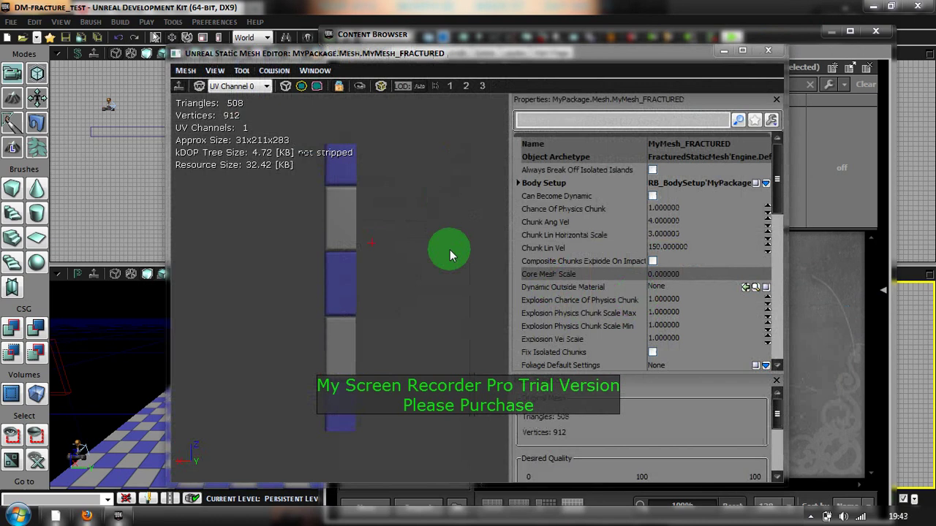
{"action": "left_click_drag", "start_coordinate": [450, 253], "coordinate": [601, 254]}
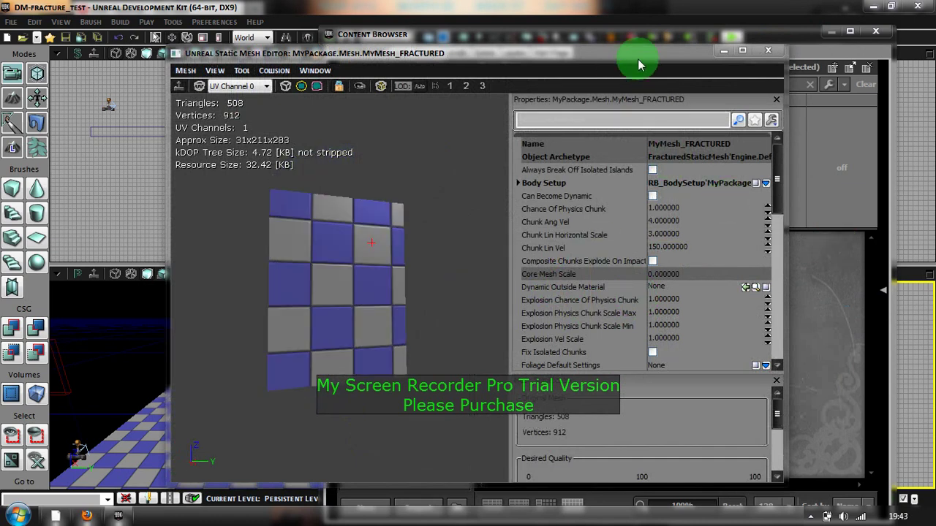
{"action": "left_click", "coordinate": [784, 33]}
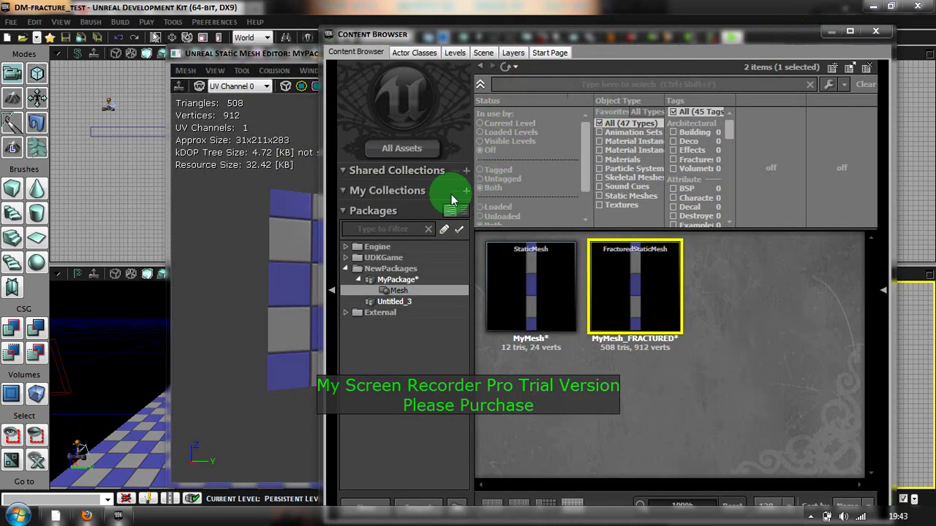
Search UDKGame for 'wood', filter to Materials, and select M_Wood
{"action": "left_click", "coordinate": [383, 257]}
{"action": "left_click", "coordinate": [560, 82]}
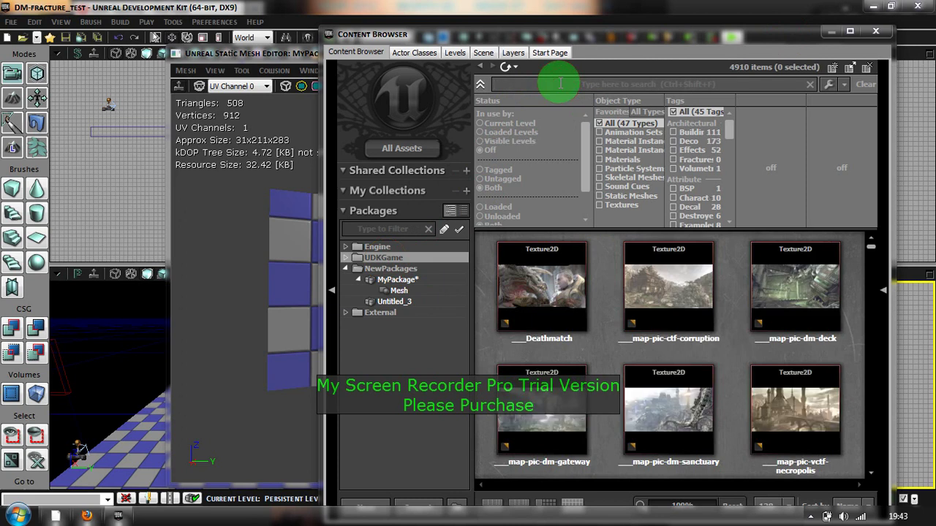
{"action": "type", "text": "wood"}
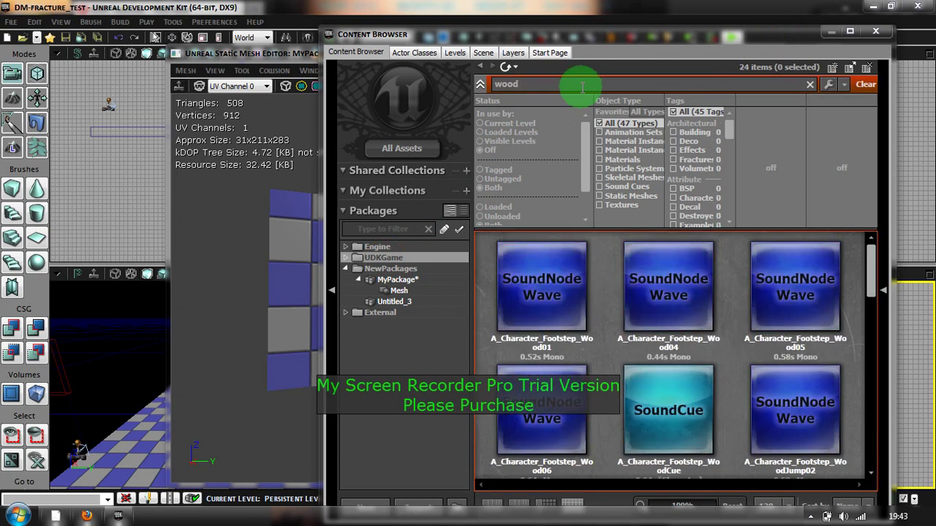
{"action": "left_click", "coordinate": [601, 160]}
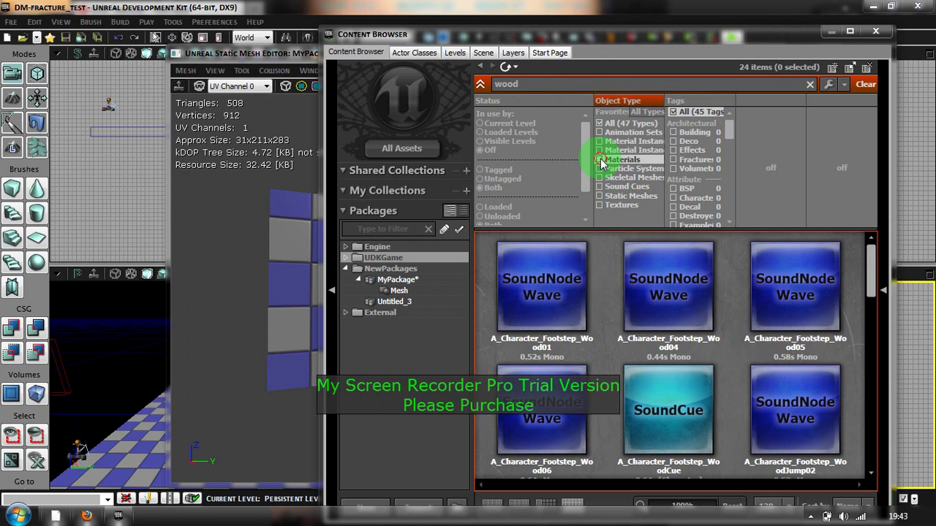
{"action": "left_click", "coordinate": [557, 296]}
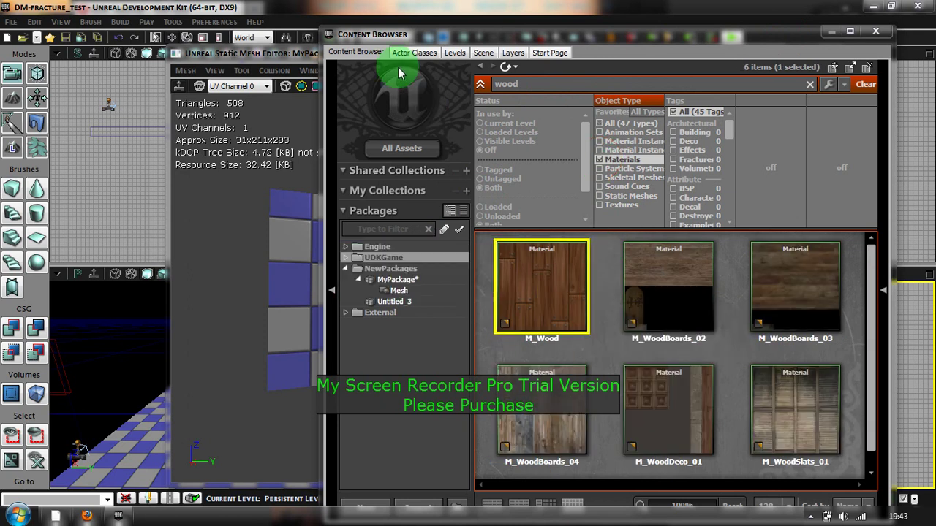
Assign M_Wood as Dynamic Outside, element, and Lose Chunk Outside material on MyMesh_FRACTURED
{"action": "left_click", "coordinate": [297, 61]}
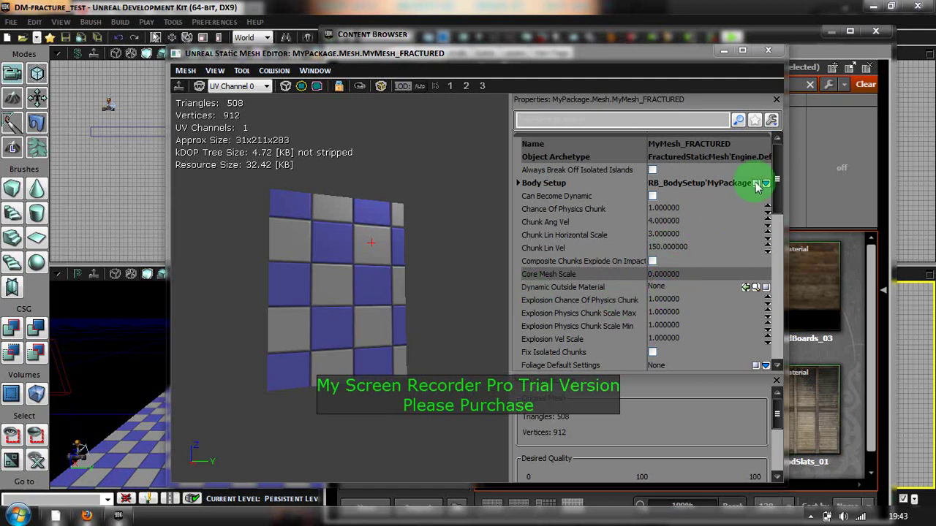
{"action": "left_click", "coordinate": [778, 169]}
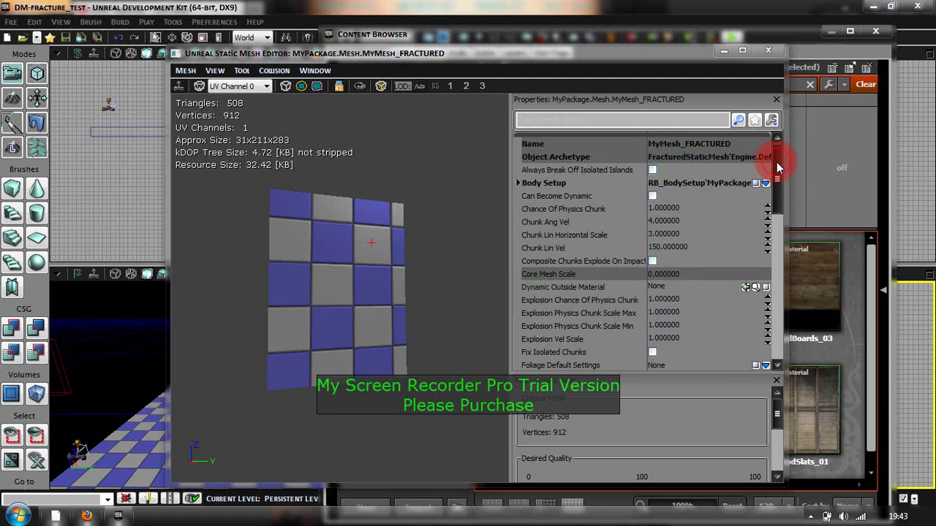
{"action": "left_click_drag", "start_coordinate": [779, 168], "coordinate": [777, 208]}
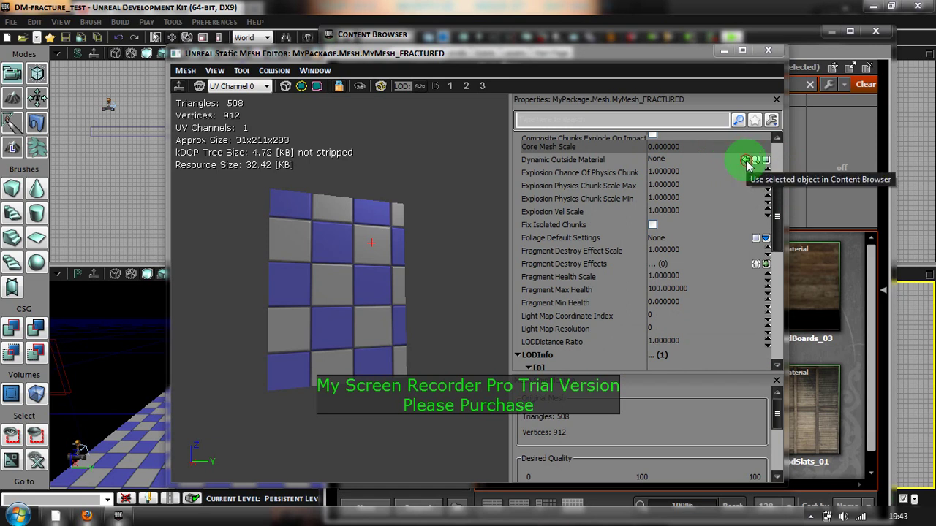
{"action": "left_click", "coordinate": [747, 162]}
{"action": "left_click_drag", "start_coordinate": [777, 191], "coordinate": [778, 244]}
{"action": "left_click", "coordinate": [747, 259]}
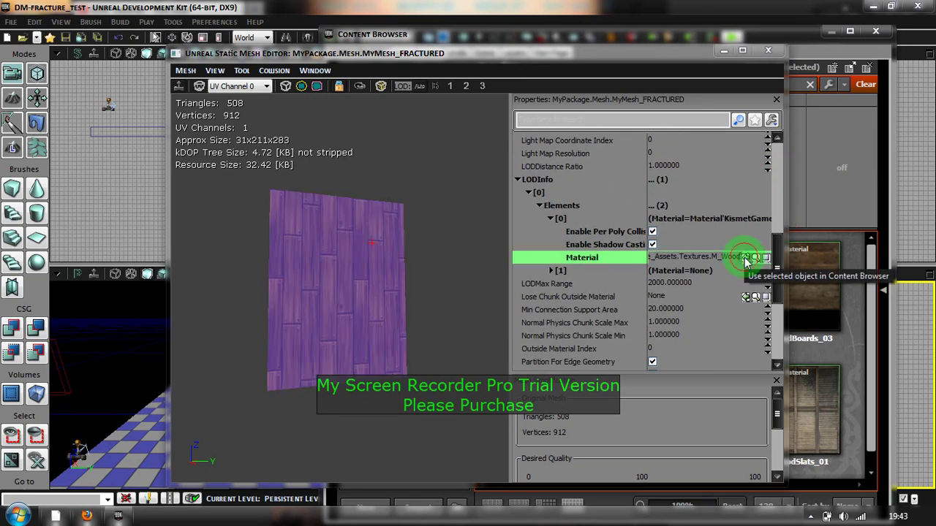
{"action": "left_click", "coordinate": [747, 298]}
Turn off Use Simple Box Collision and Use Simple Line Collision
{"action": "left_click_drag", "start_coordinate": [776, 265], "coordinate": [774, 324]}
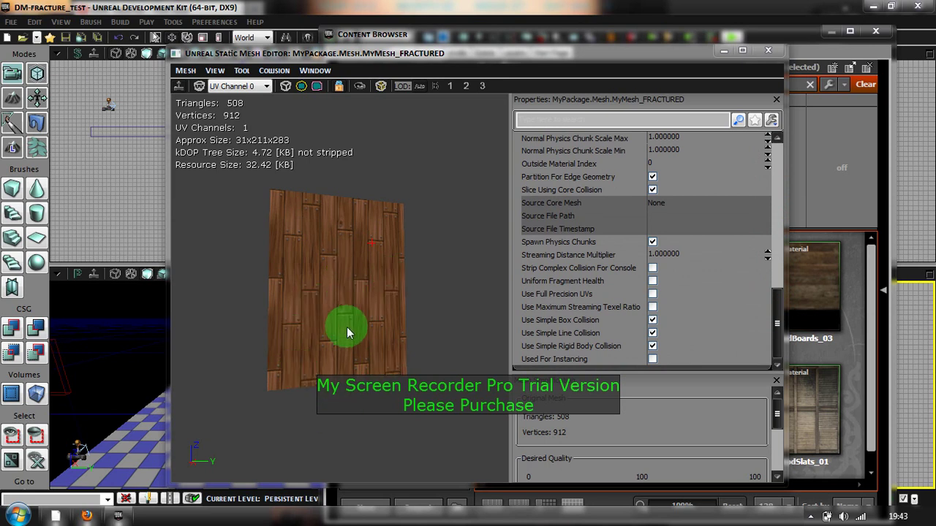
{"action": "left_click", "coordinate": [652, 320]}
{"action": "left_click", "coordinate": [652, 334]}
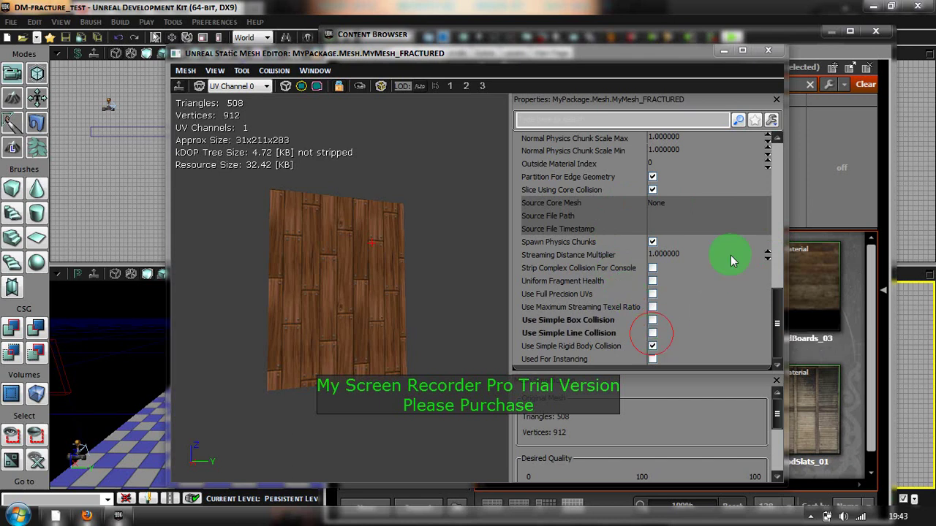
Close the mesh editor, clear the wood search and Materials filter, and select MyMesh_FRACTURED in MyPackage
{"action": "left_click", "coordinate": [769, 52]}
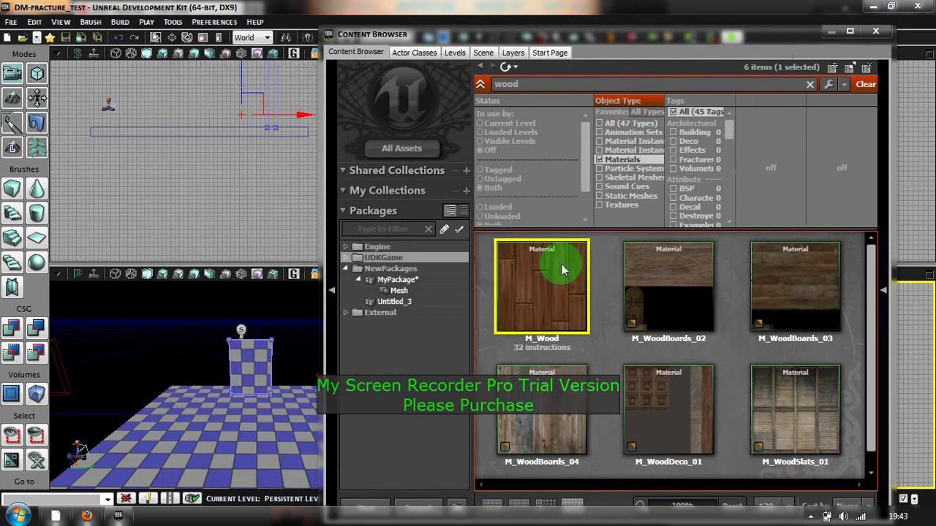
{"action": "left_click", "coordinate": [600, 159]}
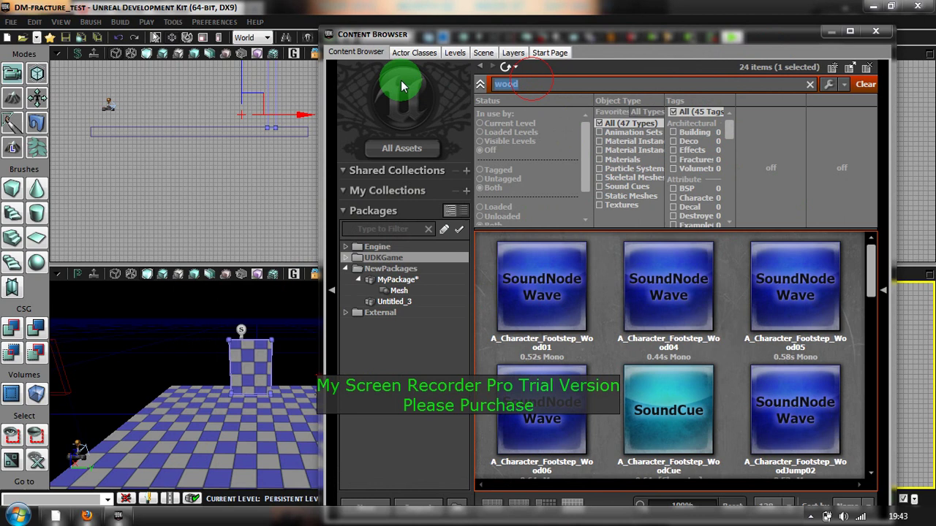
{"action": "key", "text": "BackSpace"}
{"action": "key", "text": "BackSpace"}
{"action": "key", "text": "BackSpace"}
{"action": "key", "text": "BackSpace"}
{"action": "left_click", "coordinate": [395, 280]}
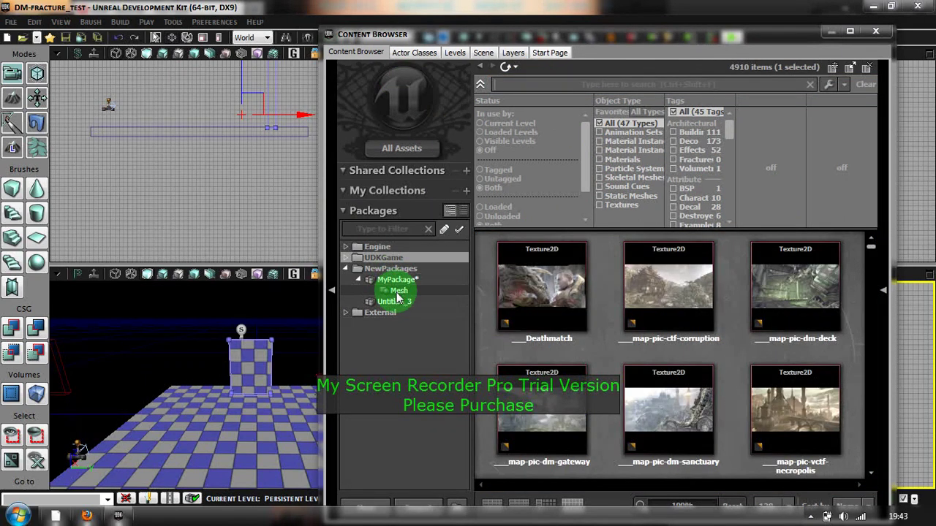
{"action": "left_click", "coordinate": [626, 284]}
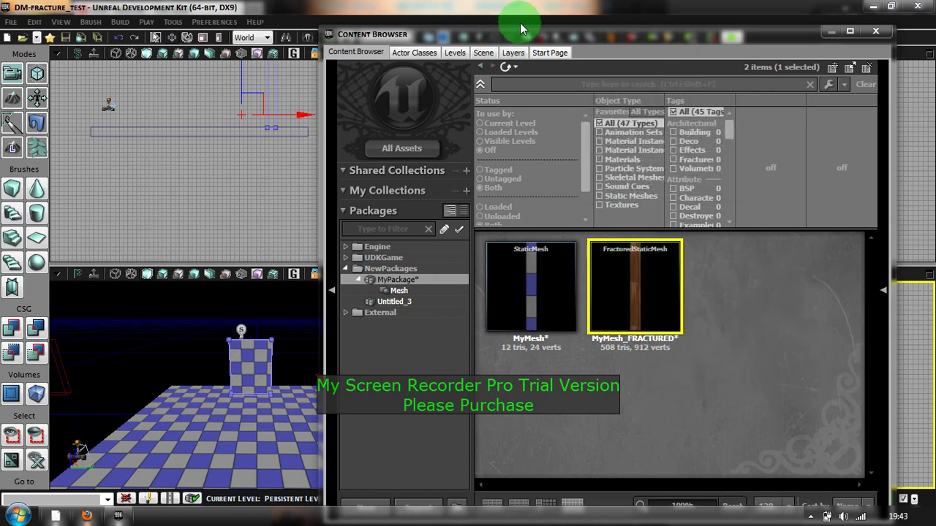
Drop MyMesh_FRACTURED into the level left of the checkered wall
{"action": "left_click_drag", "start_coordinate": [538, 31], "coordinate": [650, 15]}
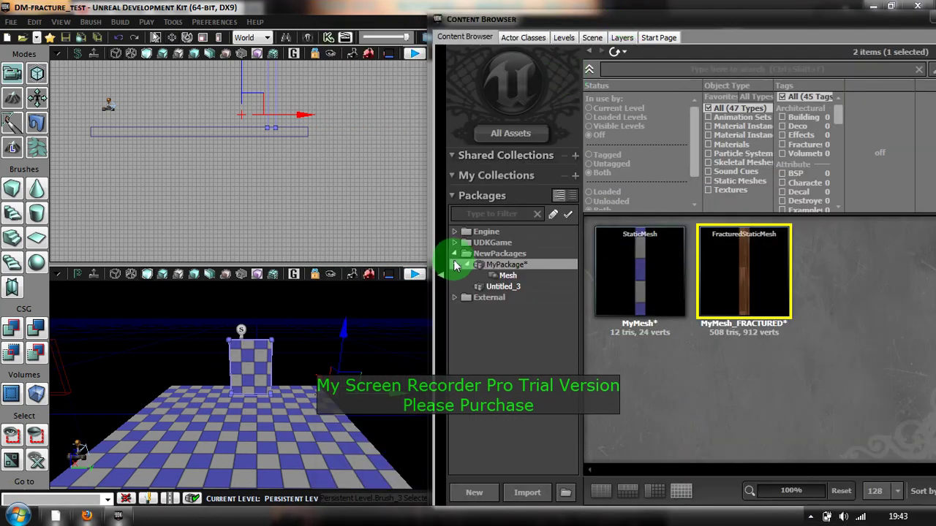
{"action": "left_click_drag", "start_coordinate": [731, 272], "coordinate": [253, 421]}
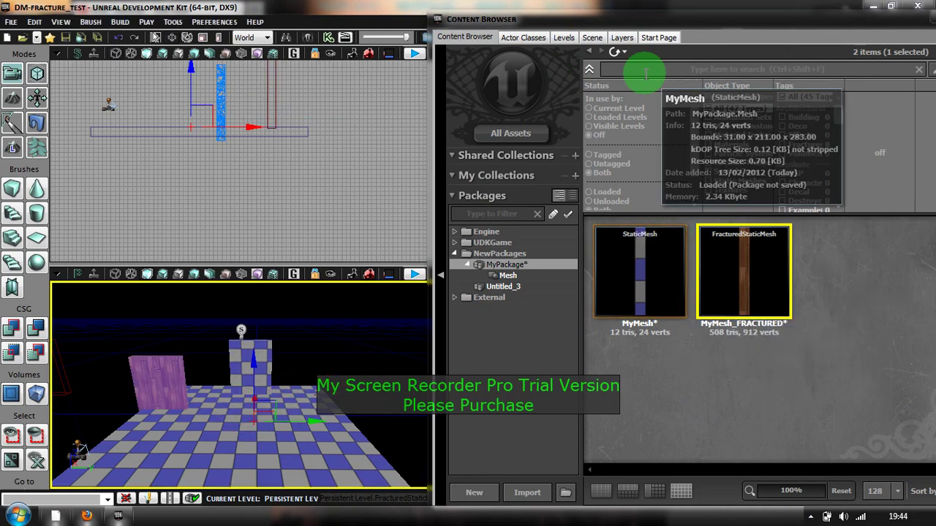
{"action": "double_click", "coordinate": [824, 16]}
Move the wooden MyMesh_FRACTURED wall so it stands on the floor in front of the pillar
{"action": "left_click", "coordinate": [770, 85]}
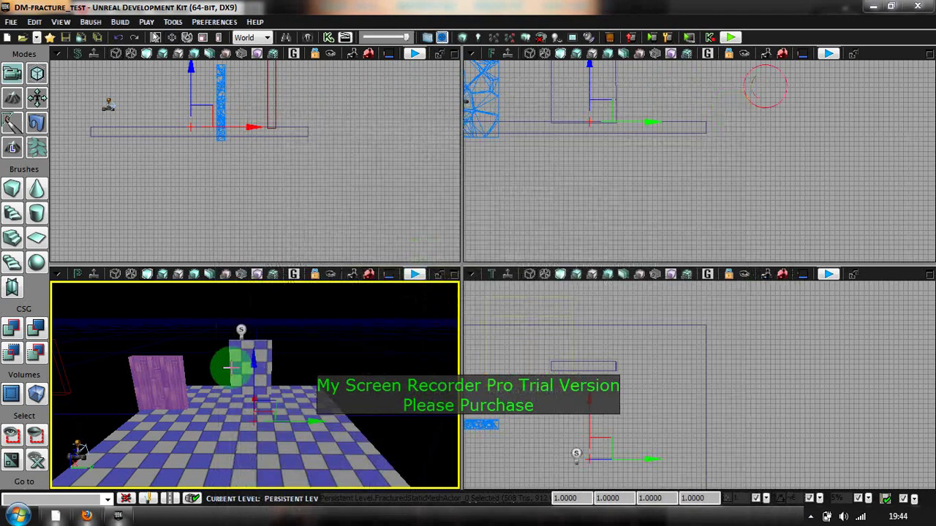
{"action": "left_click", "coordinate": [592, 358]}
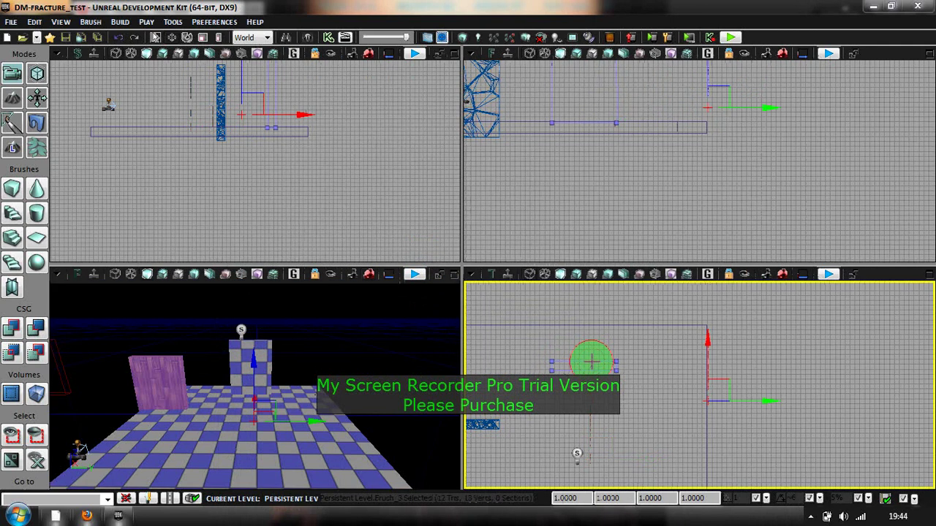
{"action": "left_click", "coordinate": [171, 381]}
{"action": "left_click", "coordinate": [611, 437]}
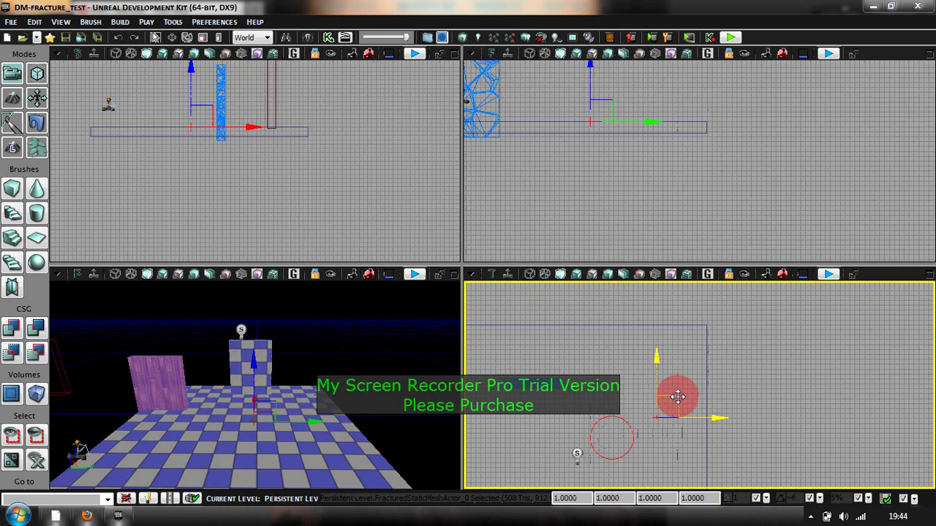
{"action": "left_click_drag", "start_coordinate": [678, 397], "coordinate": [706, 377]}
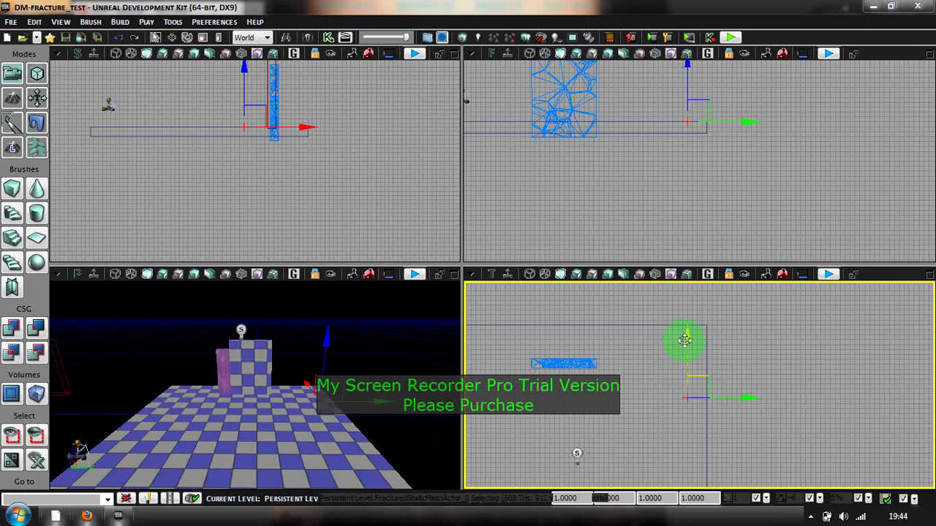
{"action": "left_click_drag", "start_coordinate": [684, 340], "coordinate": [686, 370]}
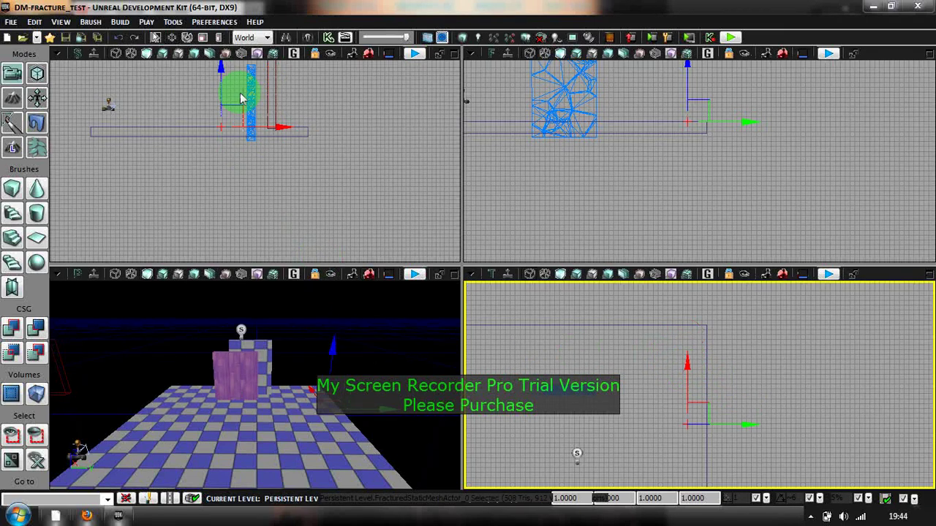
{"action": "left_click_drag", "start_coordinate": [219, 87], "coordinate": [217, 76]}
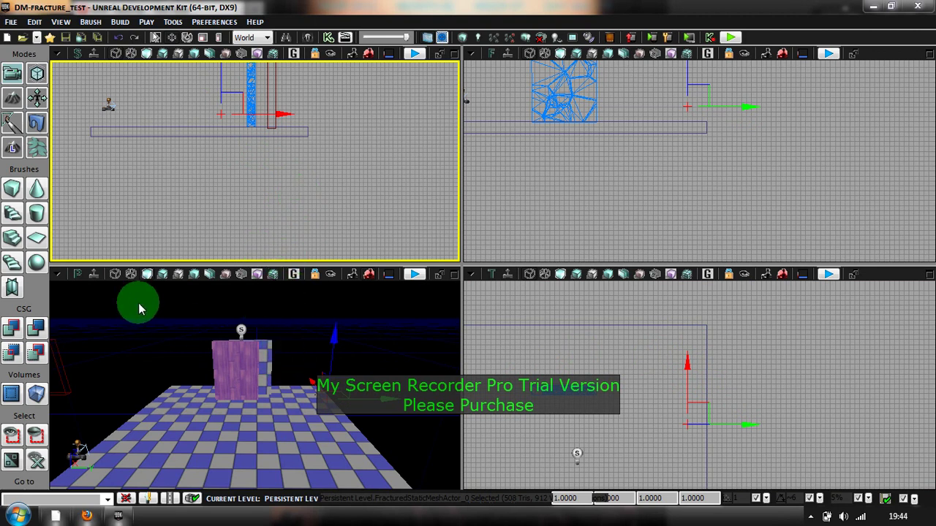
Rebuild geometry for visible levels, dismiss the Map Check report, and reframe the views on the wall
{"action": "left_click", "coordinate": [463, 38]}
{"action": "left_click", "coordinate": [775, 246]}
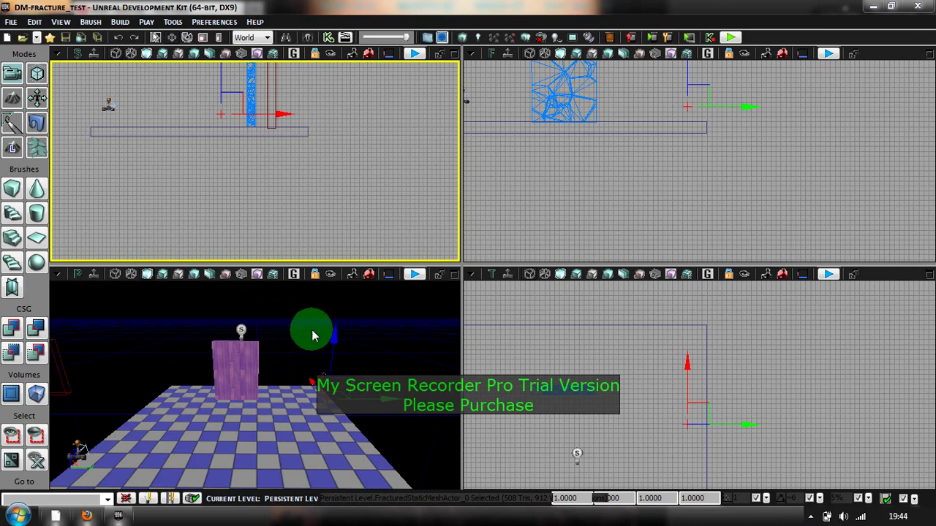
{"action": "left_click_drag", "start_coordinate": [321, 326], "coordinate": [303, 331]}
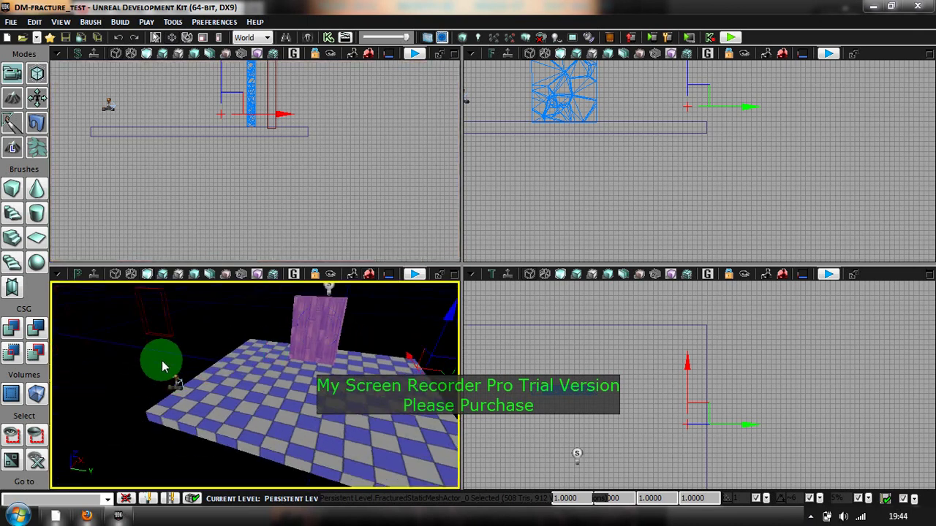
{"action": "left_click_drag", "start_coordinate": [292, 389], "coordinate": [291, 337]}
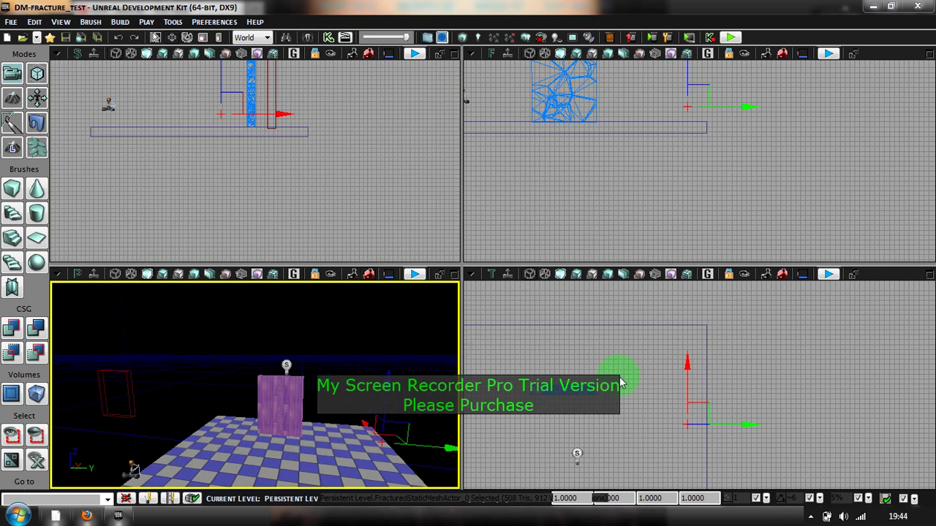
{"action": "right_click_drag", "start_coordinate": [643, 427], "coordinate": [726, 377]}
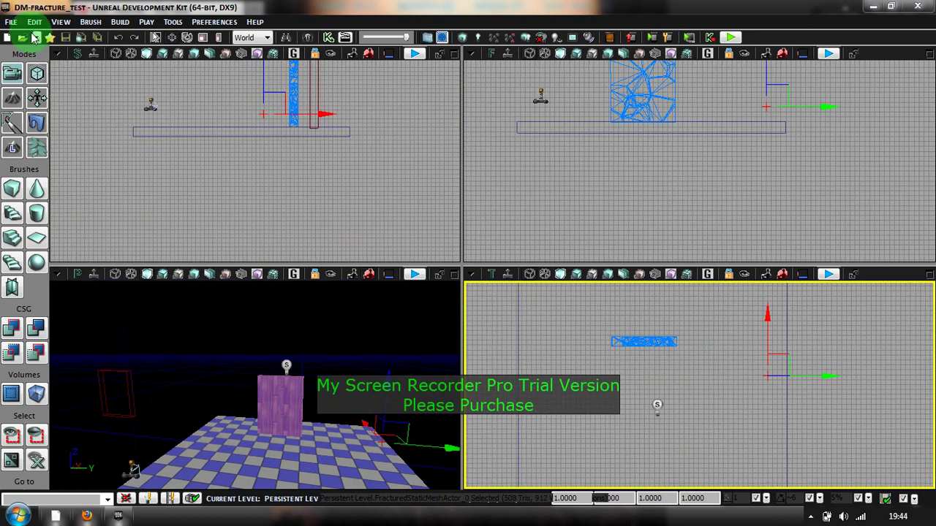
Run Build All on the map and close the Map Check warnings afterward
{"action": "left_click", "coordinate": [526, 39]}
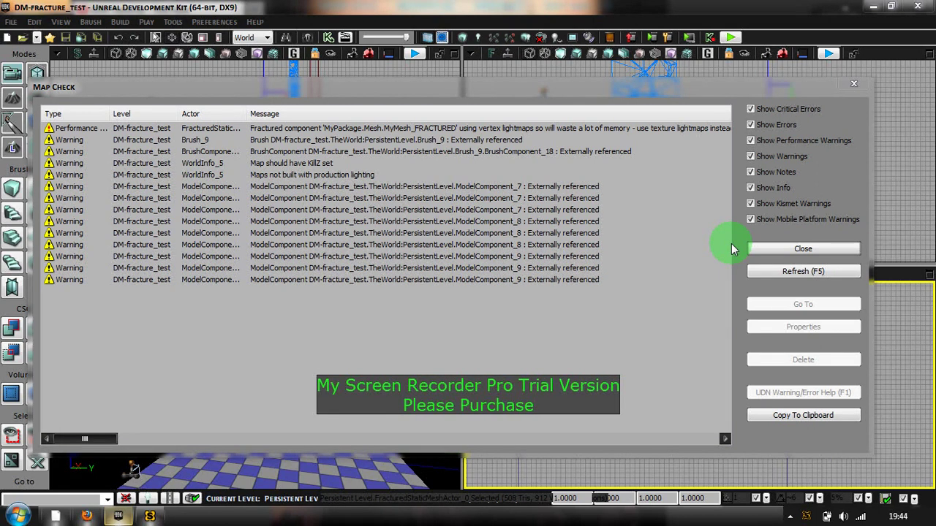
{"action": "left_click", "coordinate": [768, 248]}
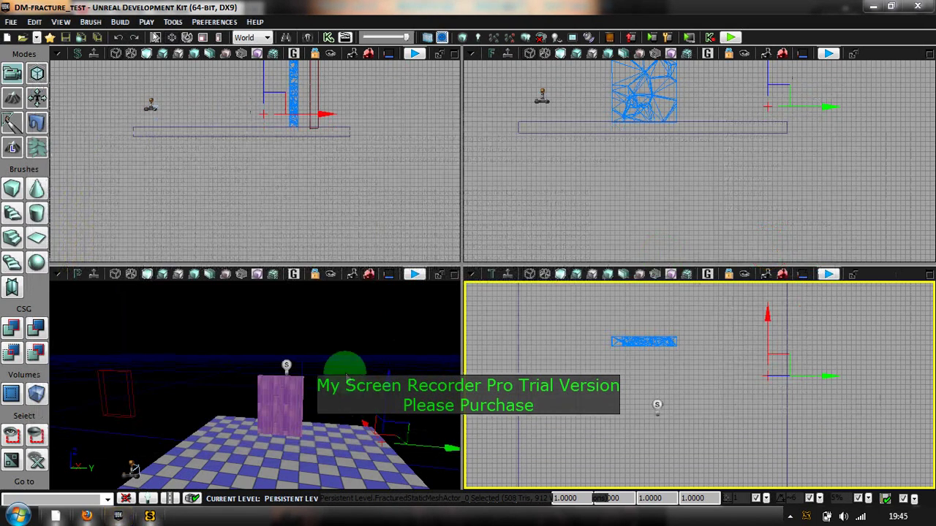
Save the map over the existing DM-fracture_test file, confirming the replacement and the packages message
{"action": "left_click", "coordinate": [11, 22]}
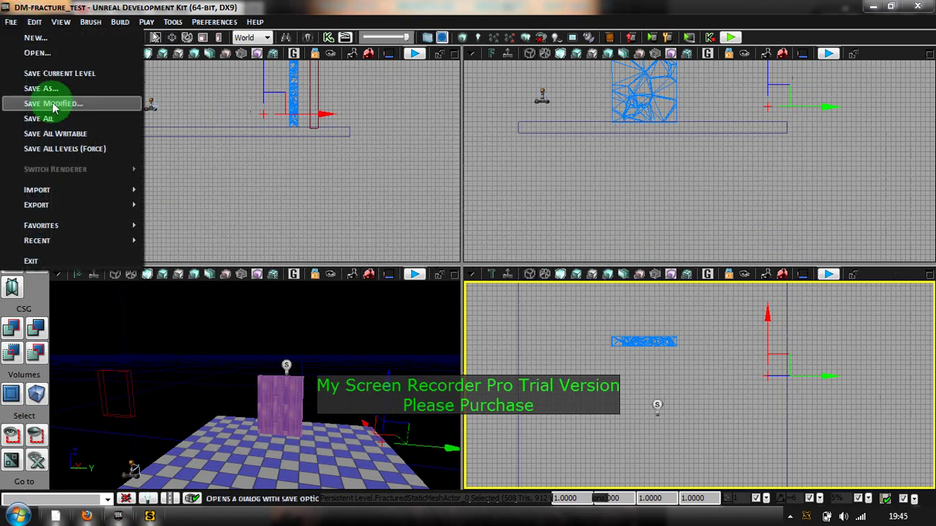
{"action": "left_click", "coordinate": [121, 102]}
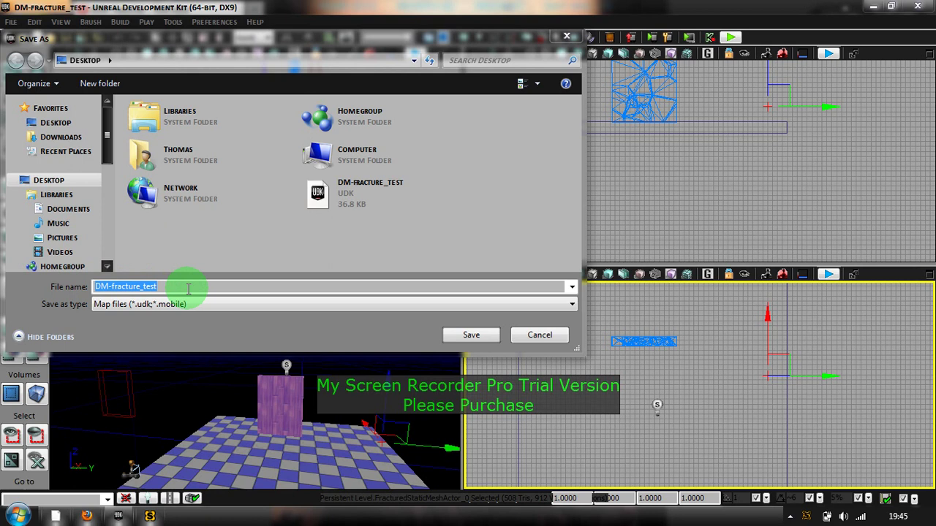
{"action": "left_click", "coordinate": [320, 195]}
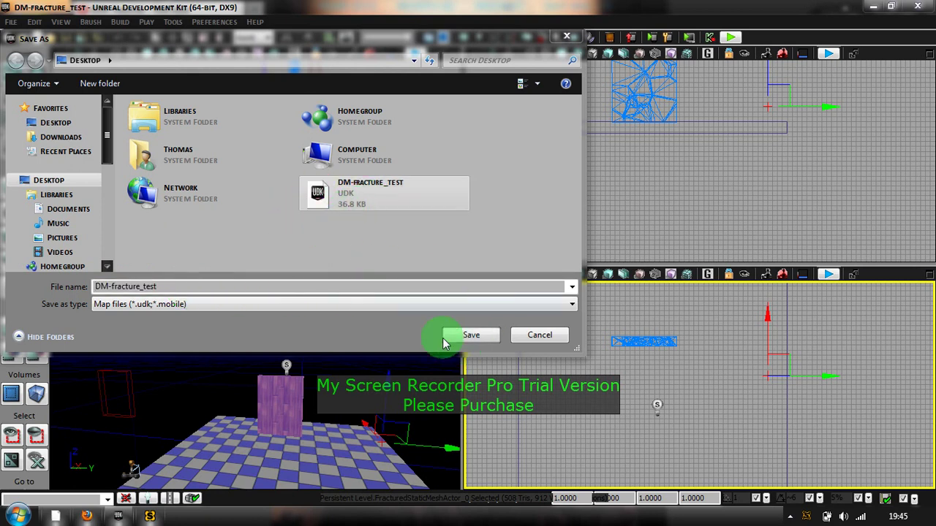
{"action": "left_click", "coordinate": [468, 335]}
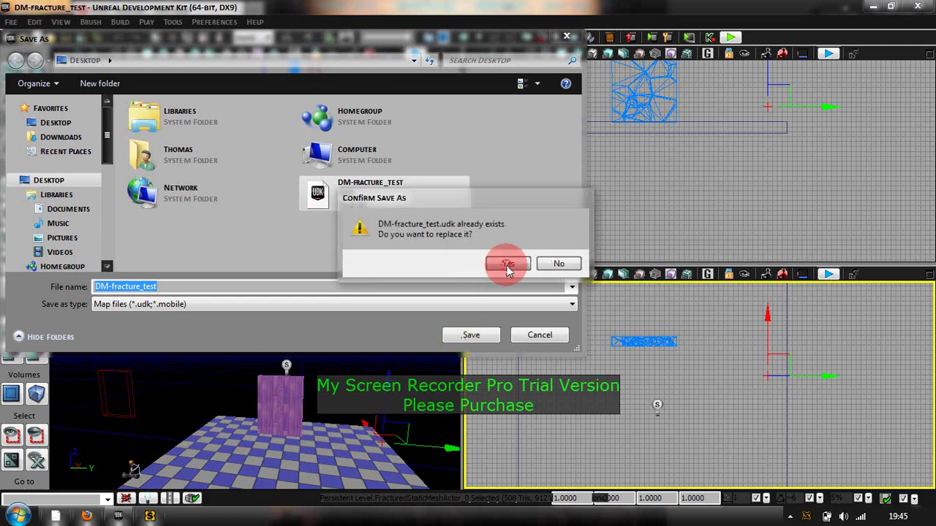
{"action": "left_click", "coordinate": [508, 265]}
{"action": "left_click", "coordinate": [545, 300]}
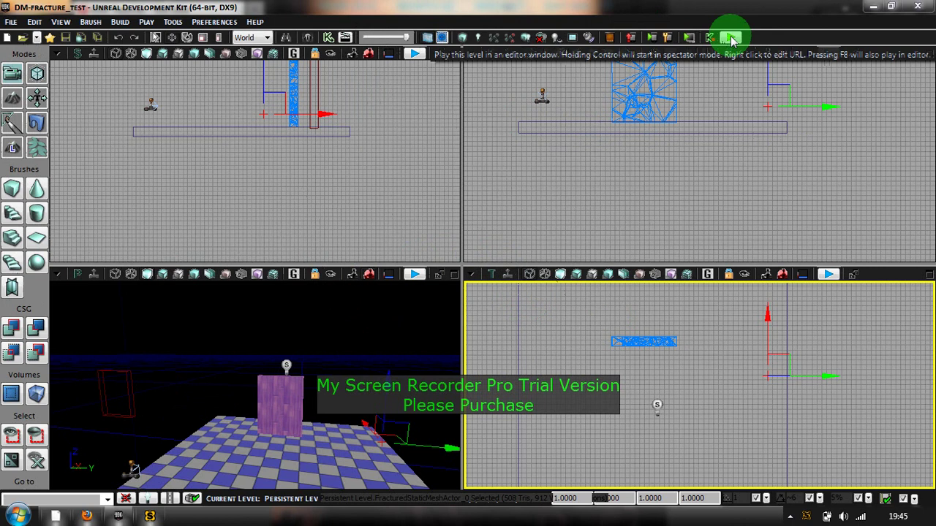
Start a Play in Editor session past the packages warning and move up to the wooden wall
{"action": "left_click", "coordinate": [730, 37]}
{"action": "left_click", "coordinate": [547, 295]}
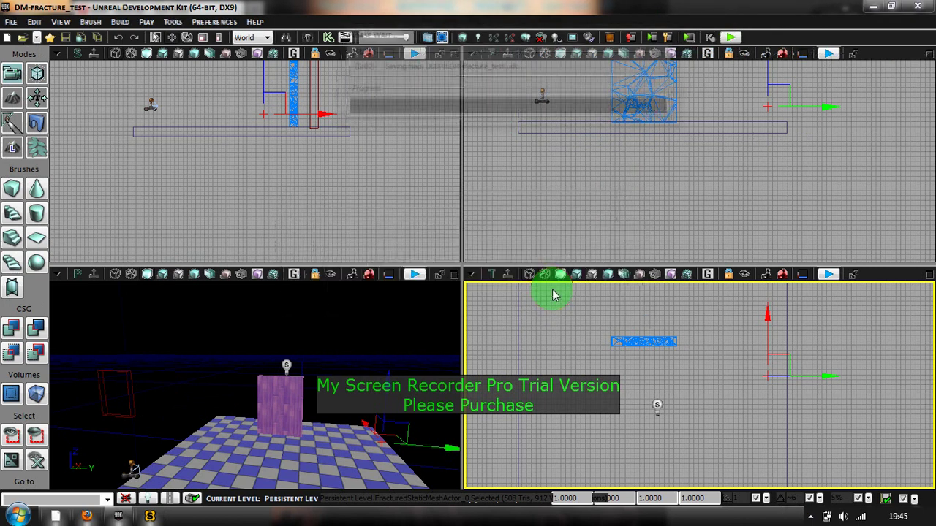
{"action": "key", "text": "s"}
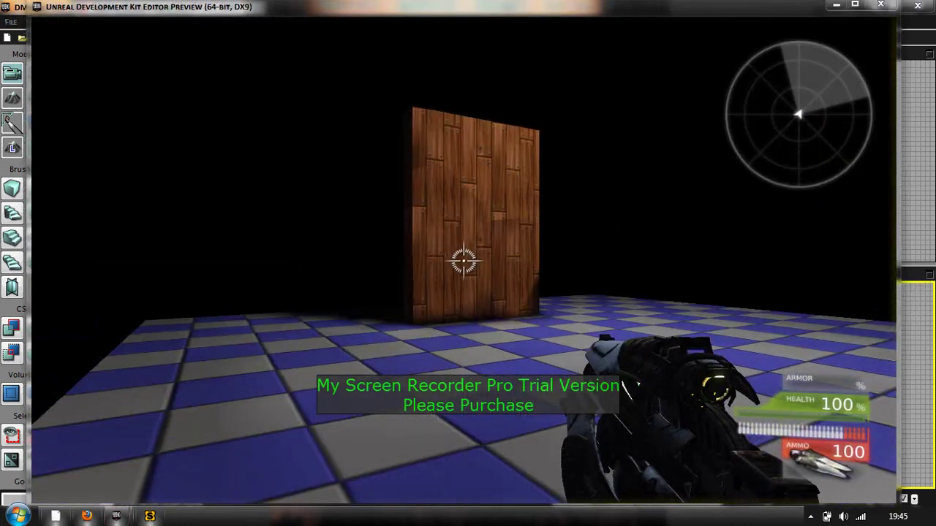
{"action": "key", "text": "w"}
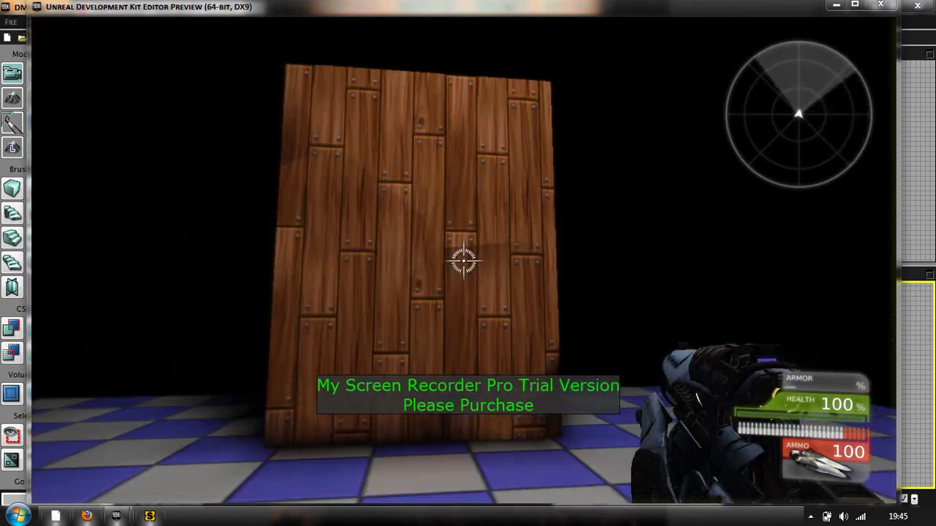
{"action": "key", "text": "s"}
Shoot the wooden wall until it shatters, walk into the debris, then exit the play test
{"action": "left_click", "coordinate": [463, 260]}
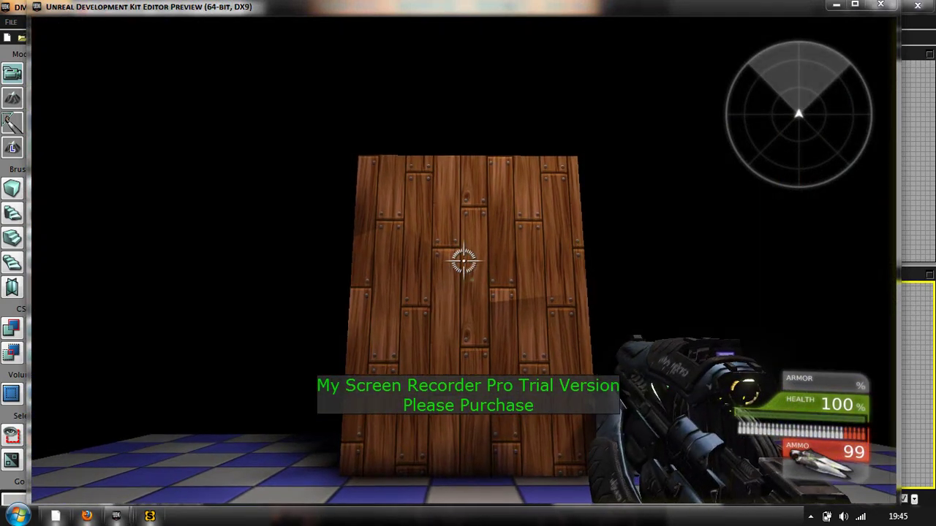
{"action": "left_click", "coordinate": [463, 260]}
{"action": "left_click", "coordinate": [463, 259]}
{"action": "left_click", "coordinate": [463, 259]}
{"action": "left_click", "coordinate": [462, 259]}
{"action": "left_click", "coordinate": [463, 259]}
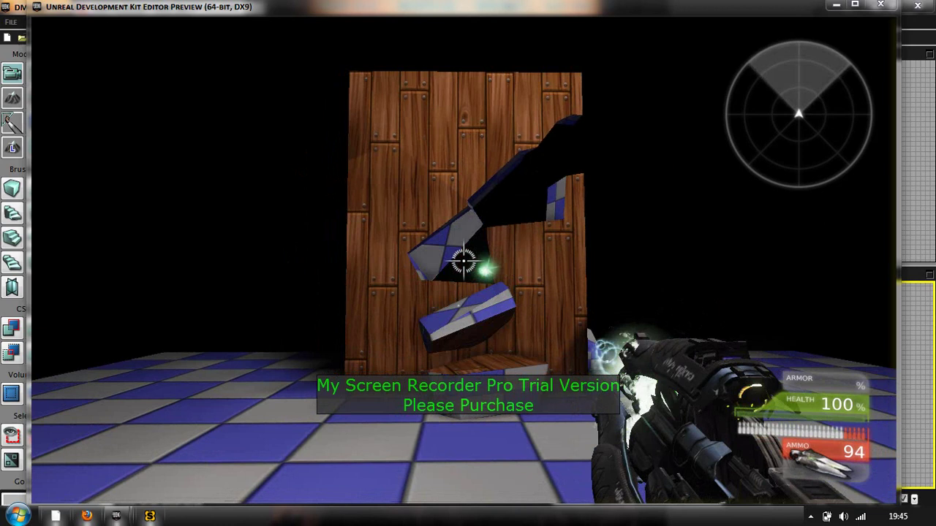
{"action": "key", "text": "w"}
{"action": "left_click", "coordinate": [463, 260]}
{"action": "left_click", "coordinate": [463, 260]}
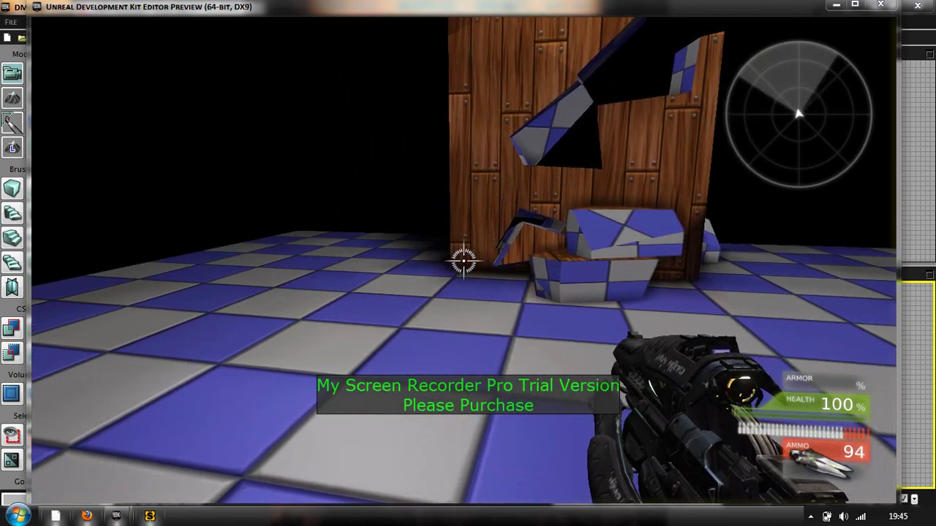
{"action": "left_click", "coordinate": [463, 259]}
{"action": "left_click", "coordinate": [462, 259]}
{"action": "left_click", "coordinate": [463, 259]}
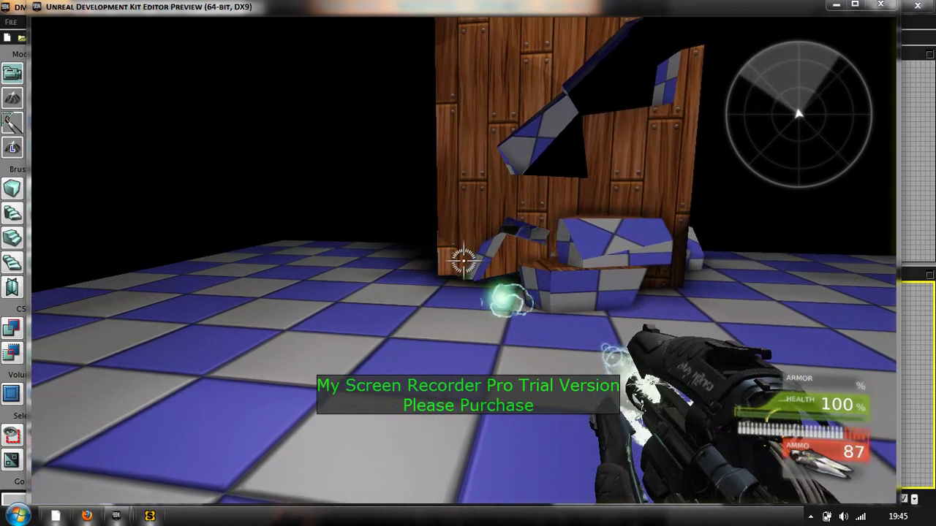
{"action": "left_click", "coordinate": [463, 260]}
{"action": "left_click", "coordinate": [463, 260]}
{"action": "left_click", "coordinate": [462, 260]}
{"action": "left_click", "coordinate": [462, 259]}
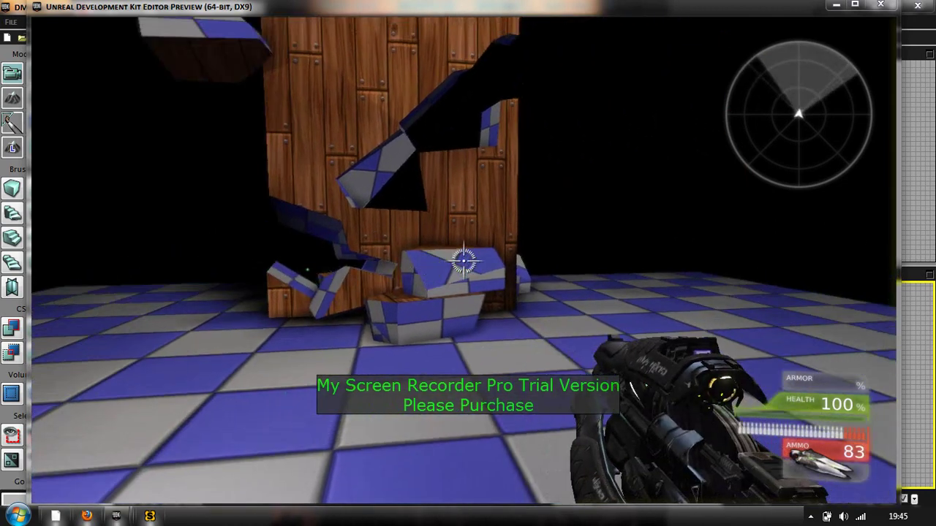
{"action": "left_click", "coordinate": [463, 259]}
{"action": "left_click", "coordinate": [462, 260]}
{"action": "left_click", "coordinate": [463, 260]}
{"action": "left_click", "coordinate": [463, 259]}
{"action": "left_click", "coordinate": [462, 259]}
{"action": "left_click", "coordinate": [462, 260]}
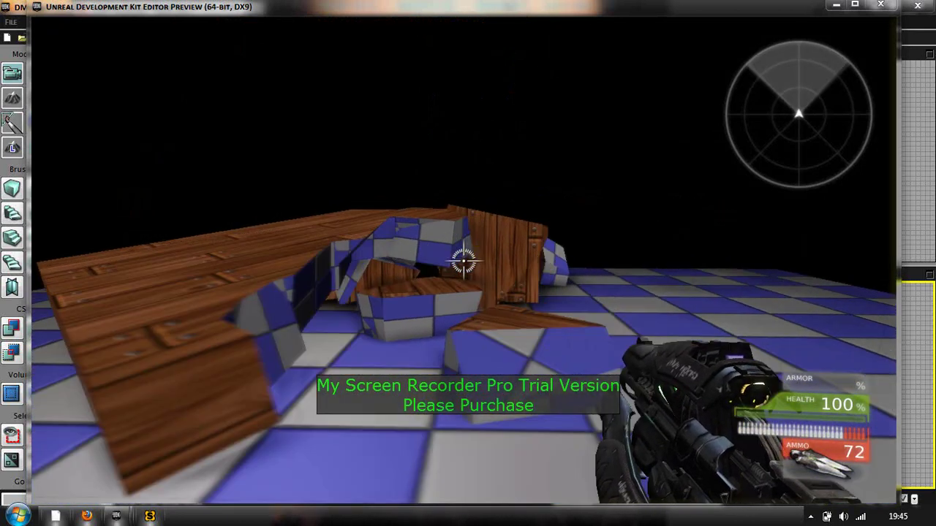
{"action": "key", "text": "w"}
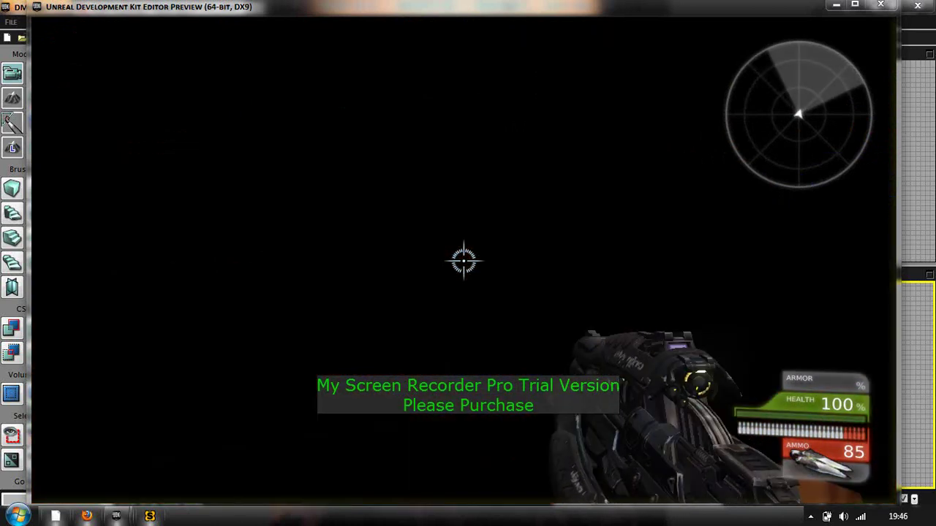
{"action": "key", "text": "Escape"}
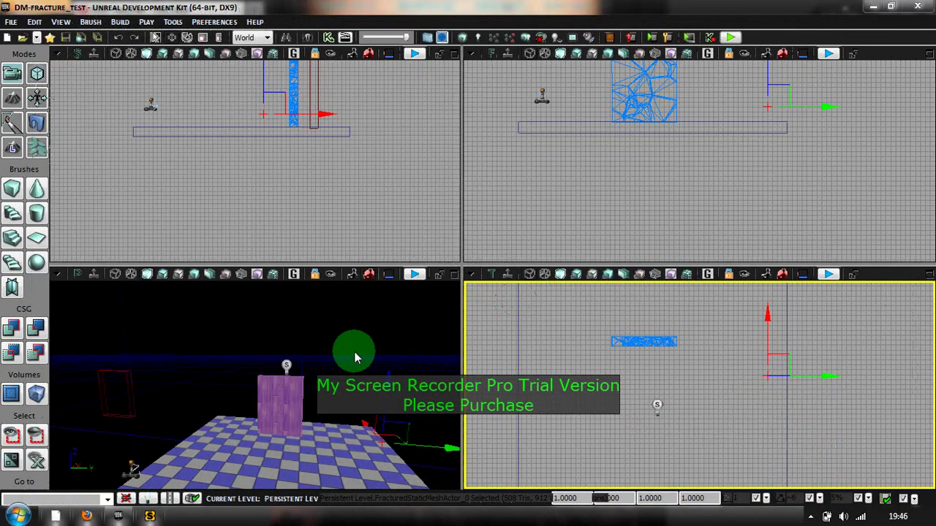